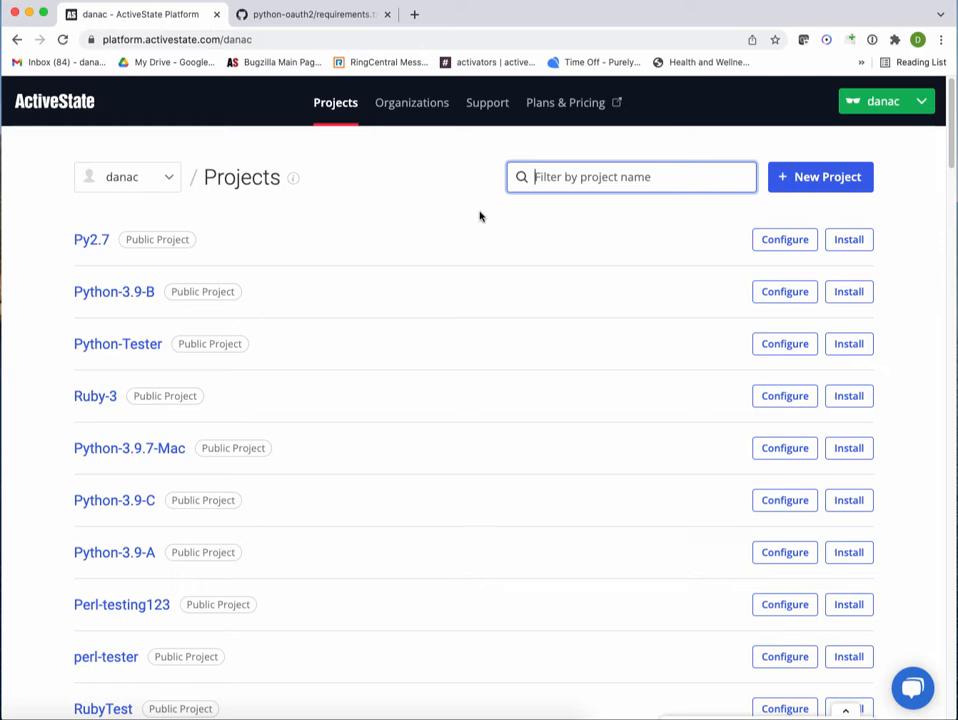
# - Start a new Python project with version 2.7.18 and dismiss the note about Python 2.7 projects
pyautogui.click(847, 185)
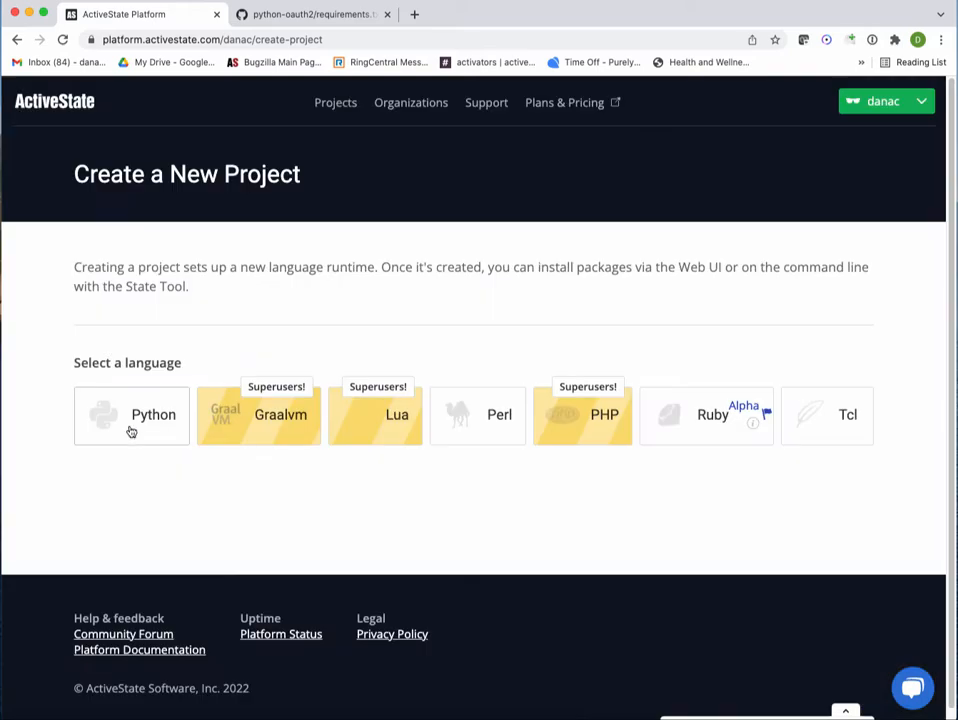
pyautogui.click(131, 430)
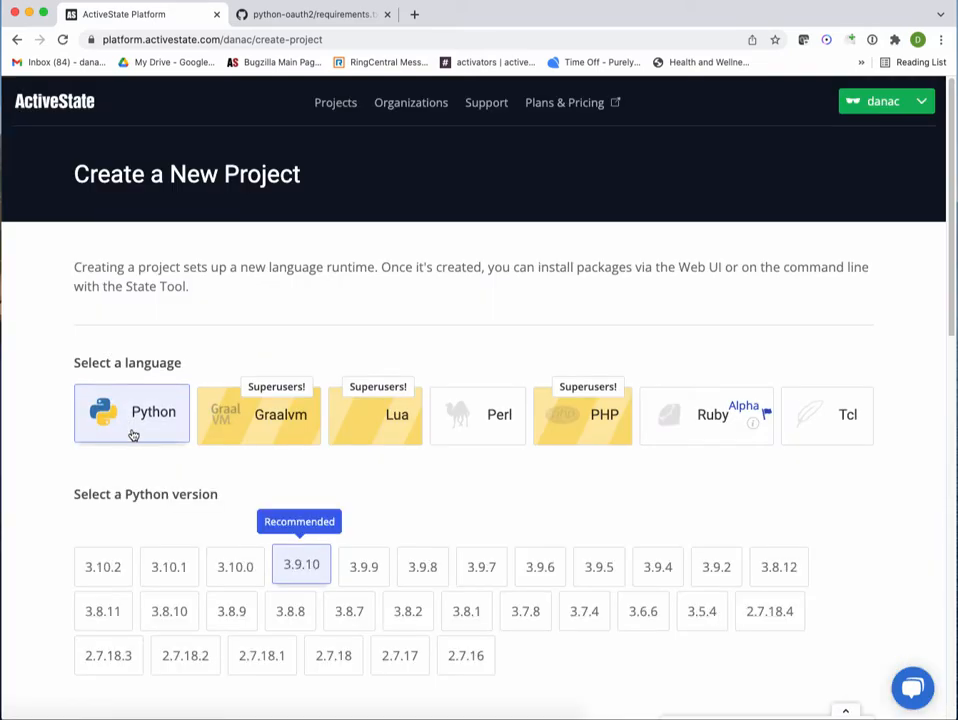
pyautogui.click(334, 664)
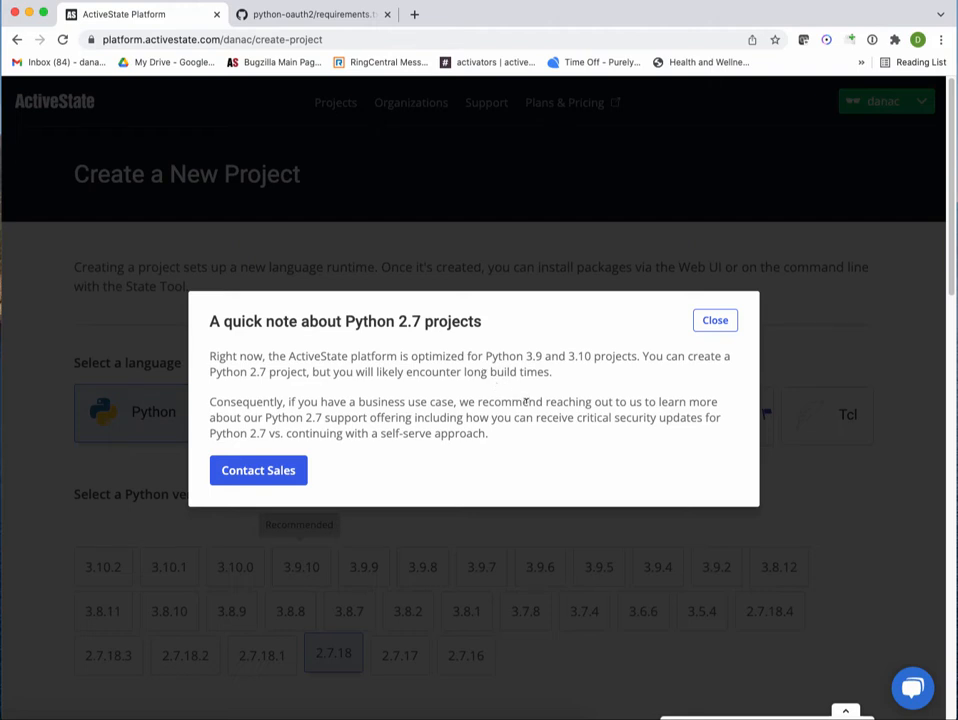
pyautogui.click(708, 322)
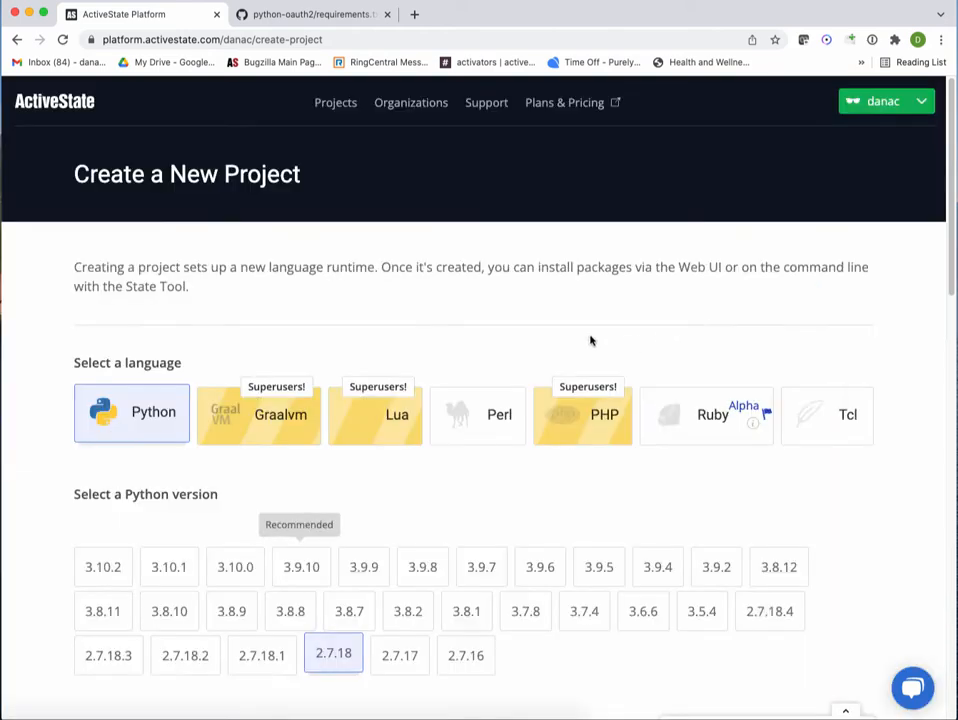
# - Choose Windows 10 as the only operating system for the runtime, deselecting MacOS
pyautogui.scroll(-5, 494, 485)
pyautogui.scroll(-5, 494, 485)
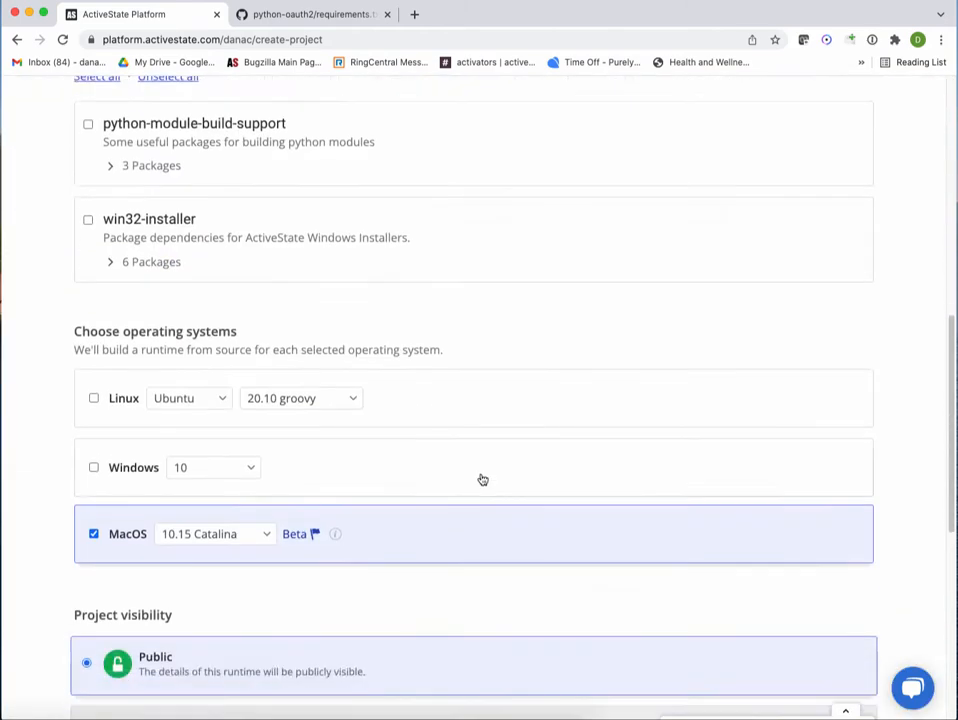
pyautogui.click(94, 446)
pyautogui.click(97, 523)
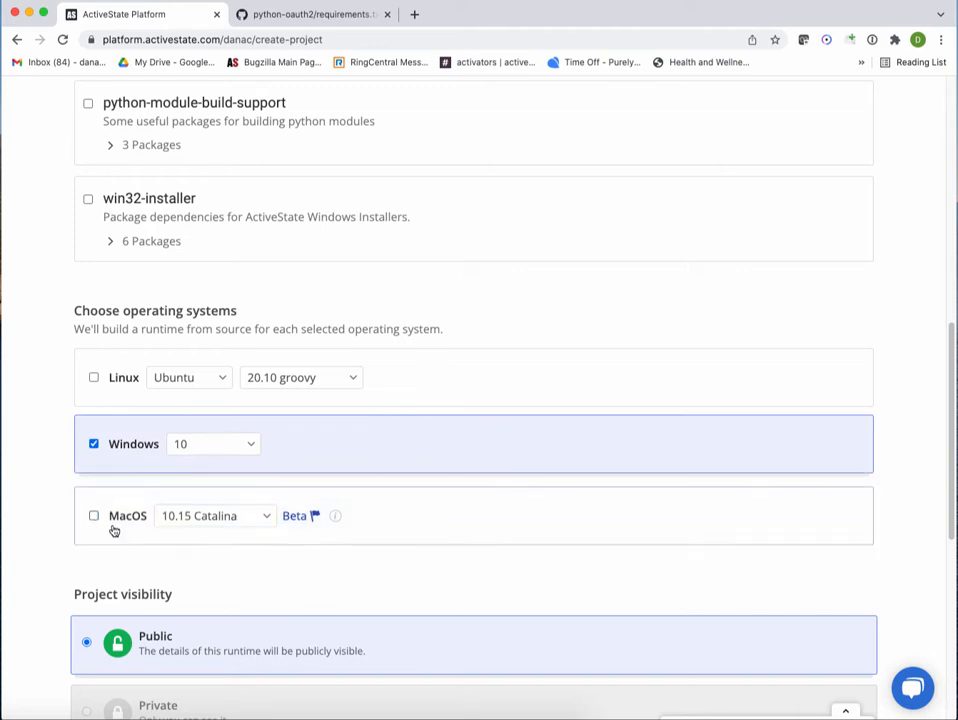
# - Name the project "Upgrade and Migrate" and create its runtime
pyautogui.scroll(-5, 113, 526)
pyautogui.moveTo(208, 473); pyautogui.dragTo(44, 467)
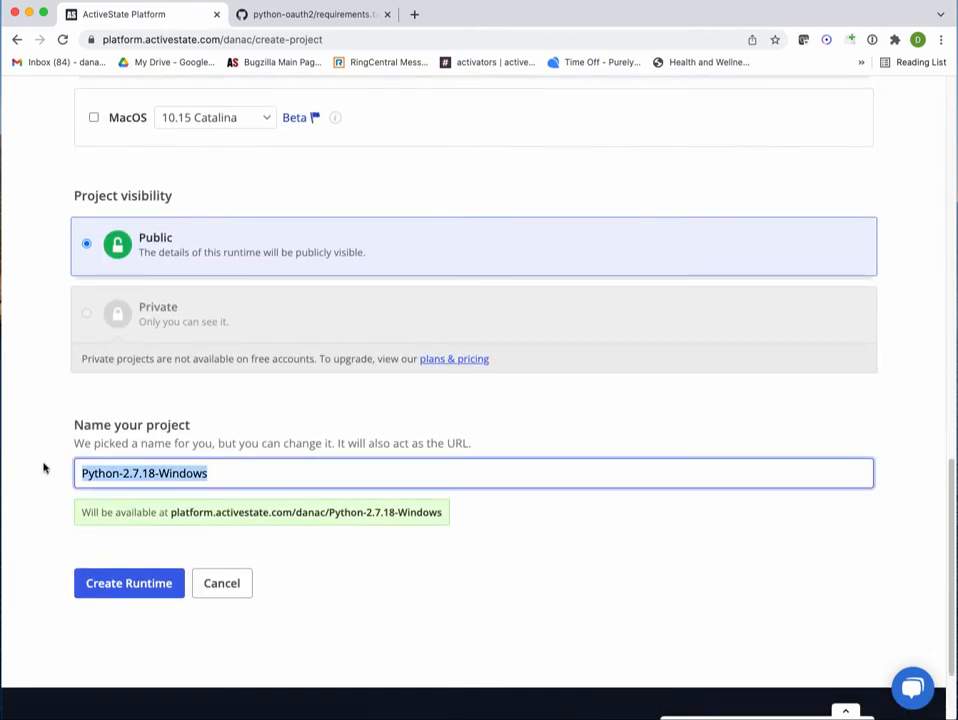
pyautogui.write('Mi')
pyautogui.press('BackSpace')
pyautogui.press('BackSpace')
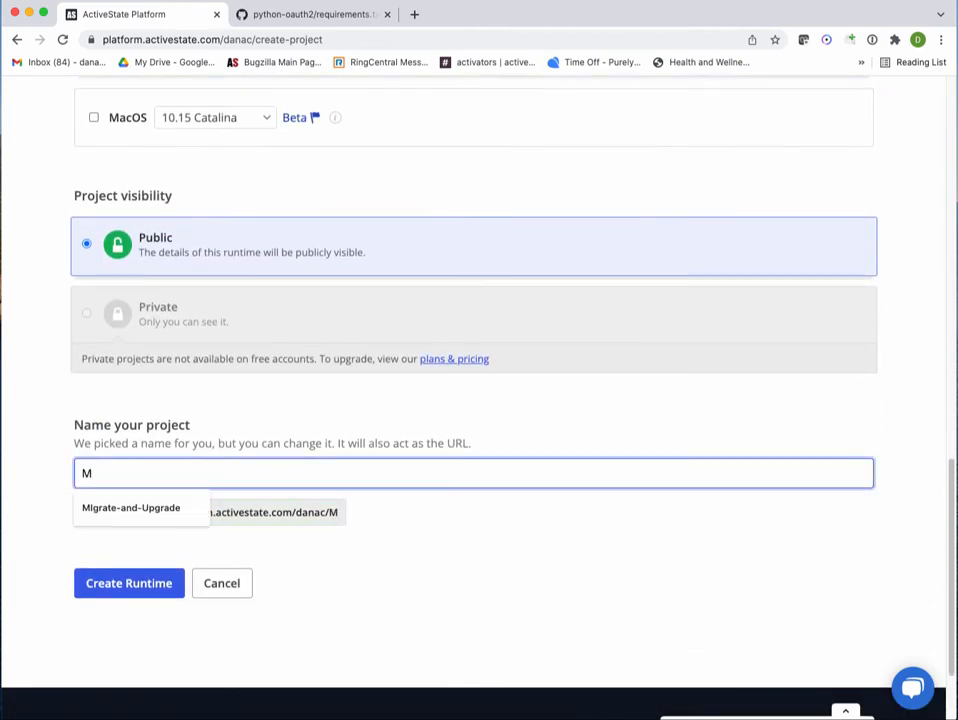
pyautogui.write('Upgrade and Migrate')
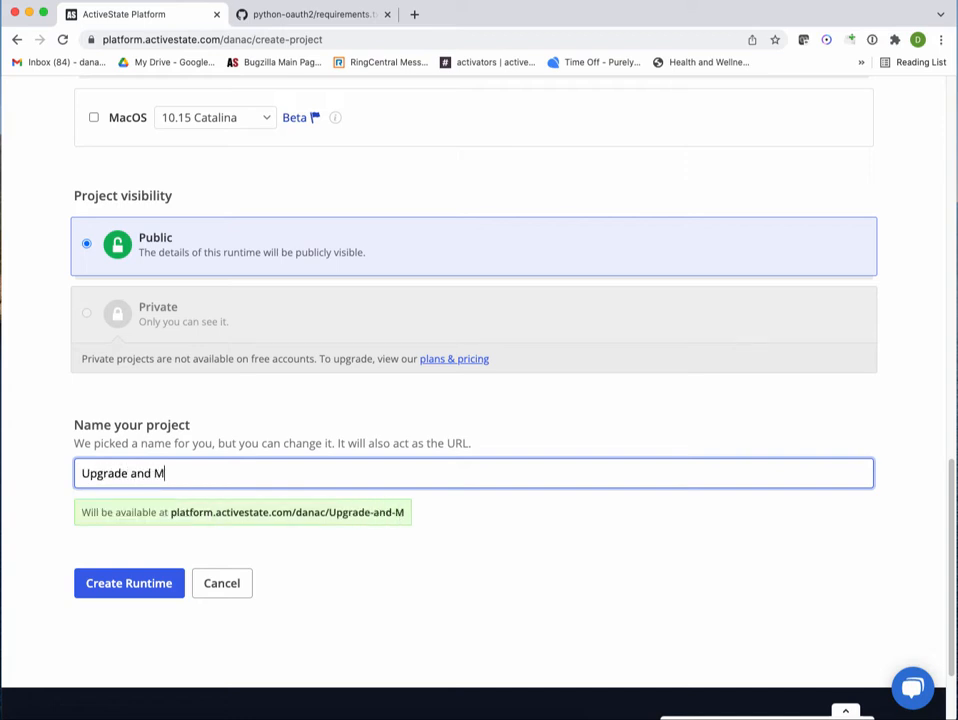
pyautogui.click(133, 585)
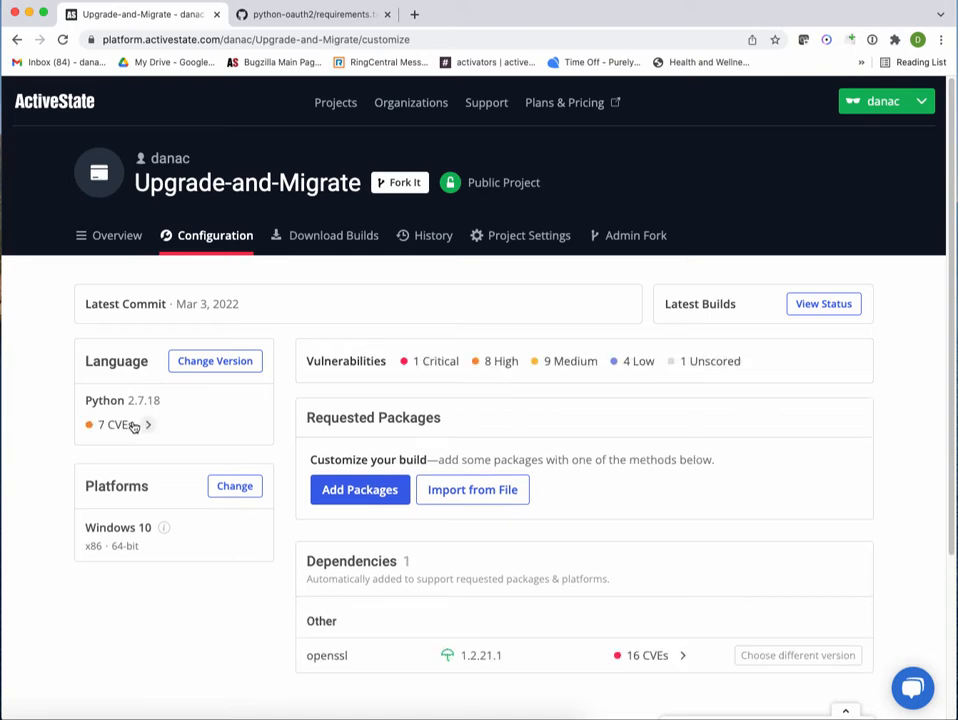
# - Expand the Python language's CVE list and change the project's Python version to 2.7.18.4
pyautogui.click(138, 428)
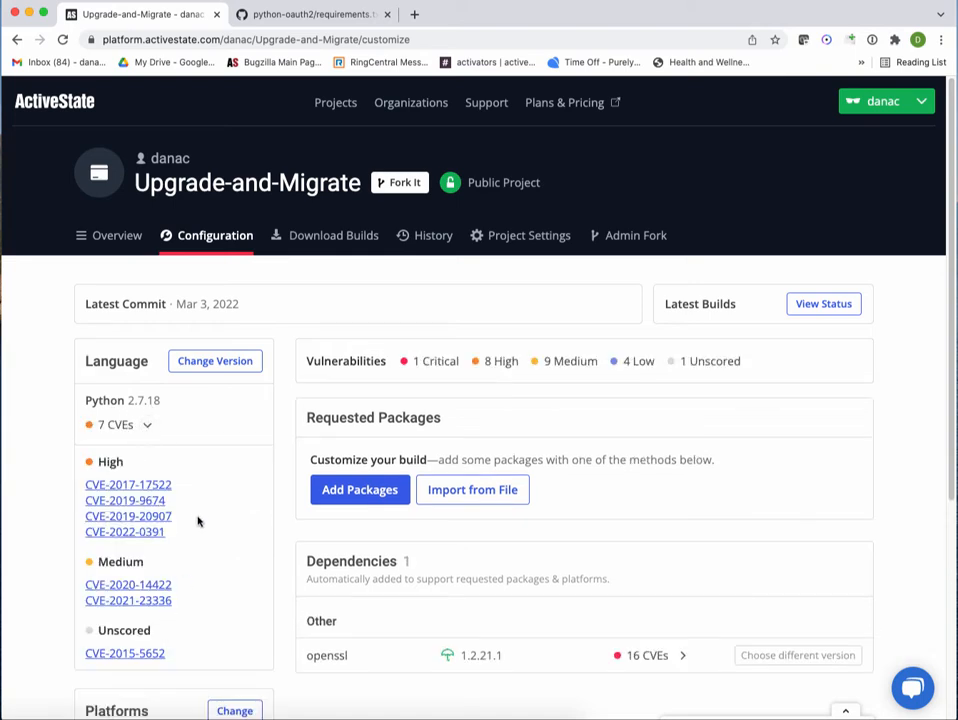
pyautogui.click(222, 366)
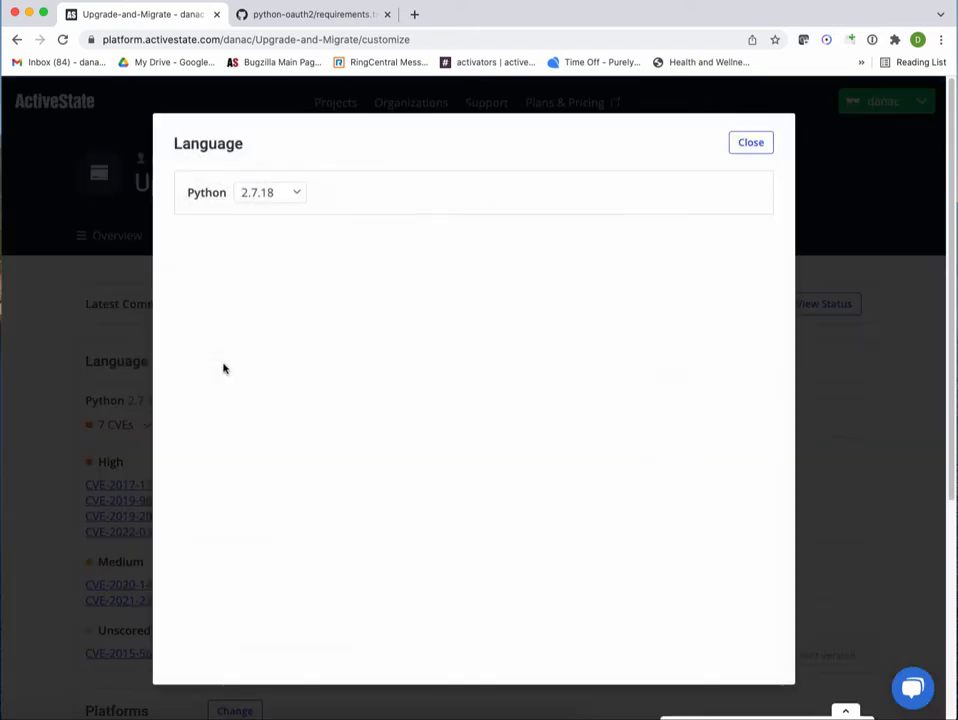
pyautogui.click(276, 198)
pyautogui.click(262, 129)
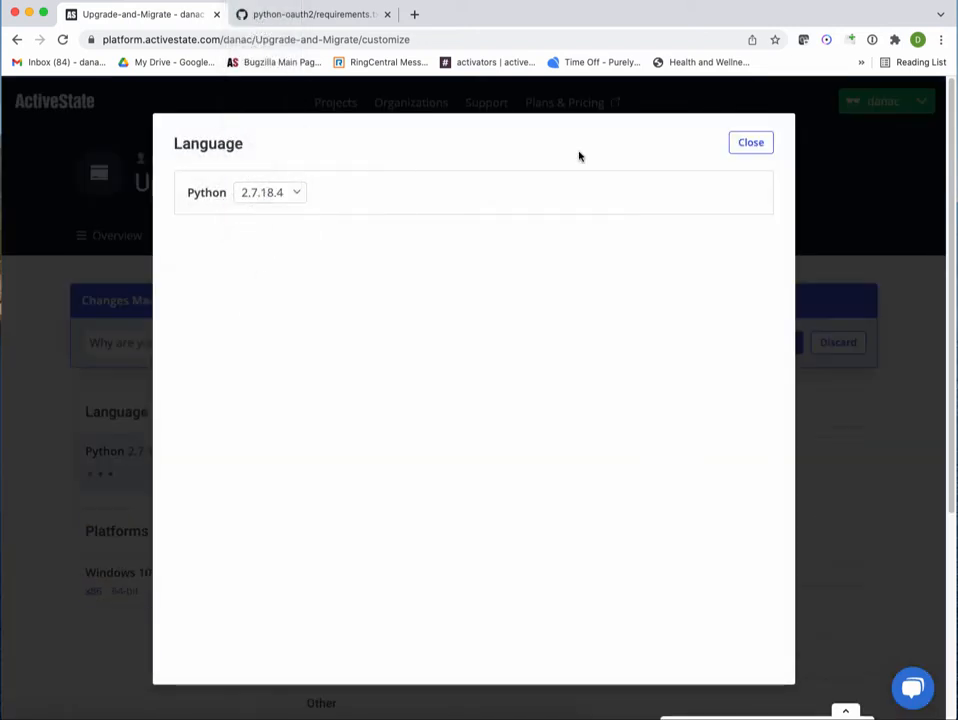
pyautogui.click(743, 145)
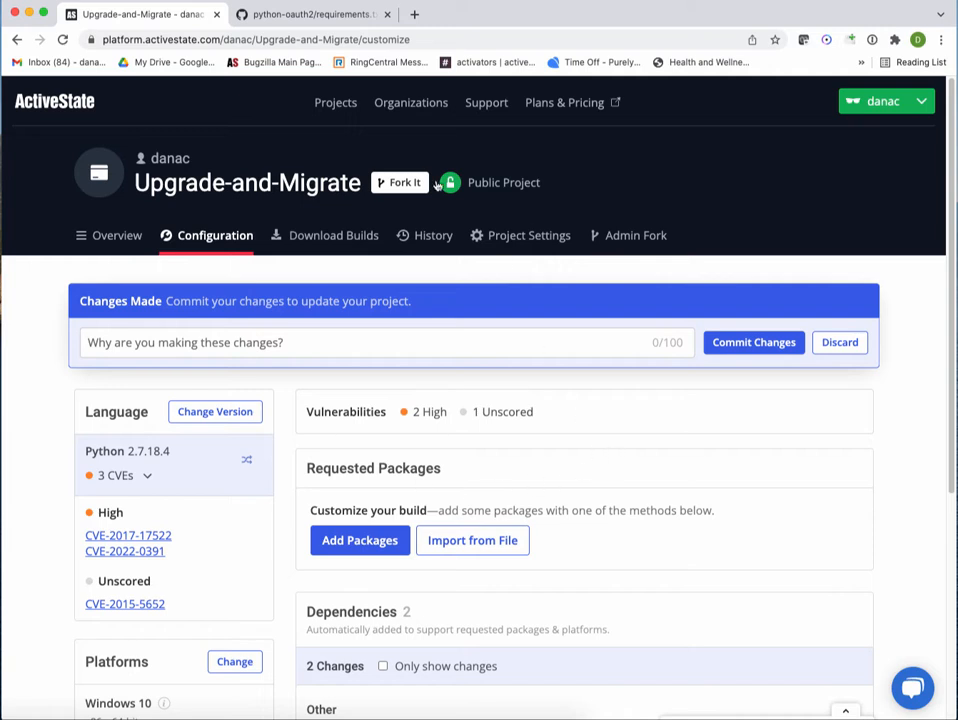
# - Copy the four package lines from the python-oauth2 requirements.txt file on GitHub
pyautogui.click(326, 15)
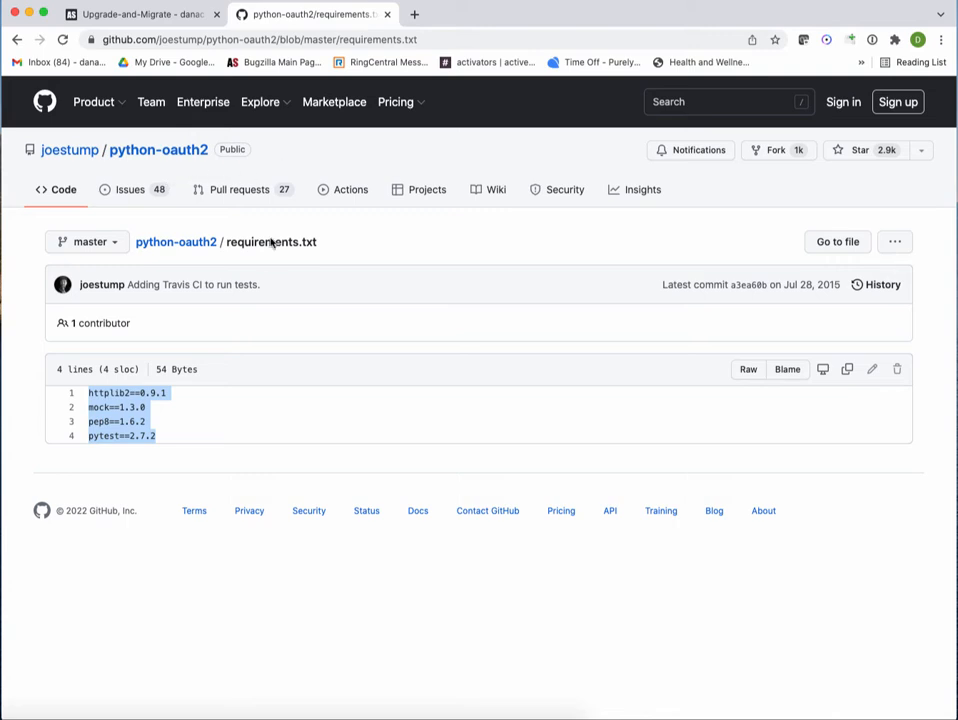
pyautogui.rightClick(113, 420)
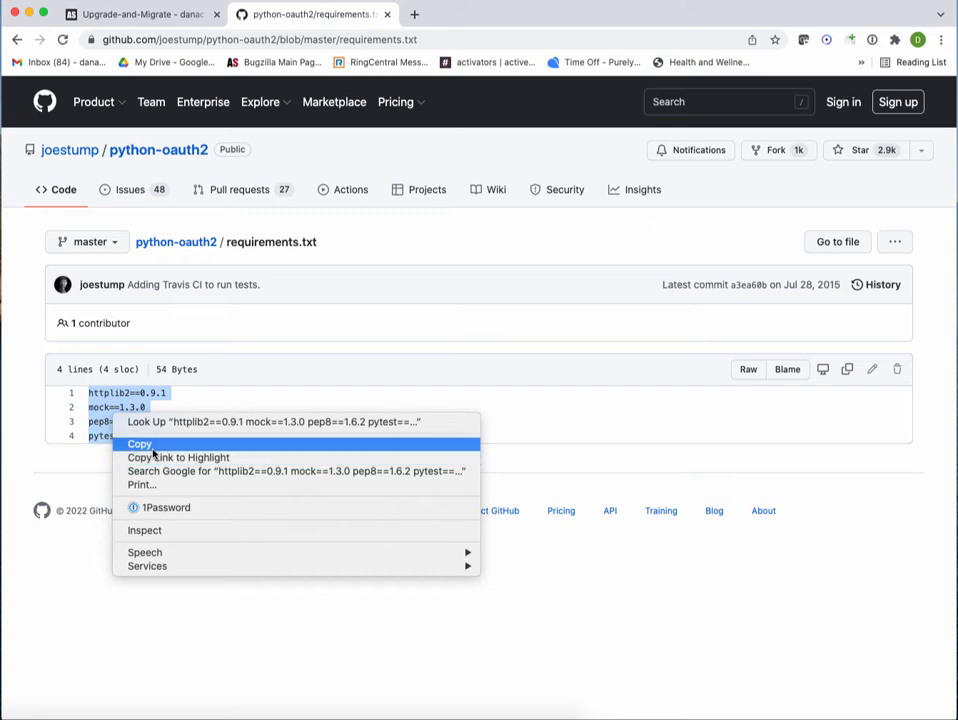
pyautogui.click(152, 444)
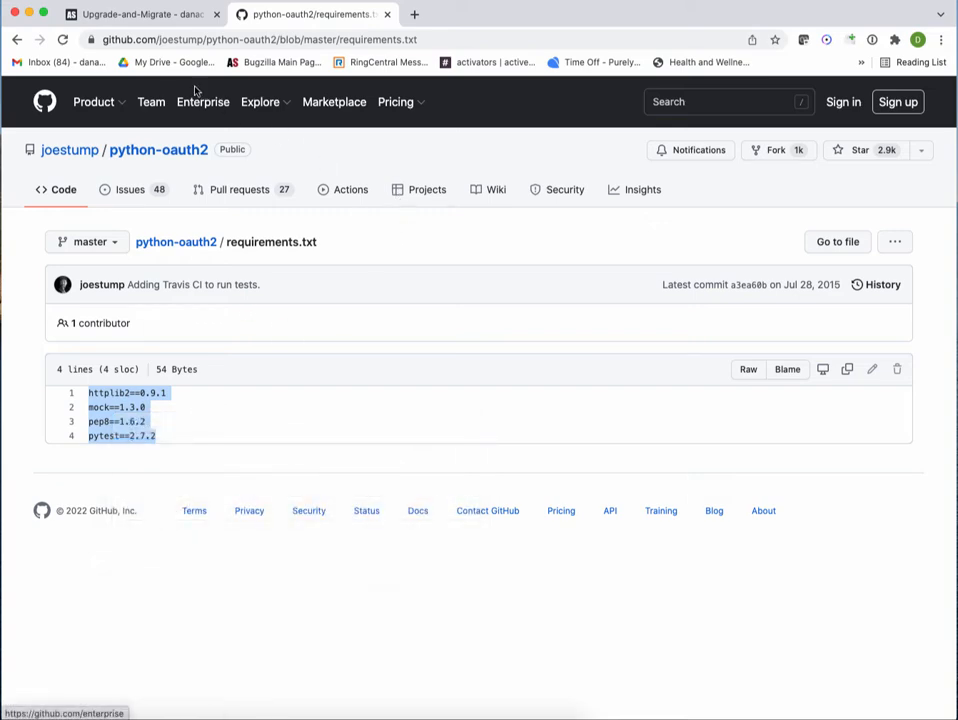
# - Back in the ActiveState project, import packages from file by pasting the copied requirements as the file contents
pyautogui.click(155, 14)
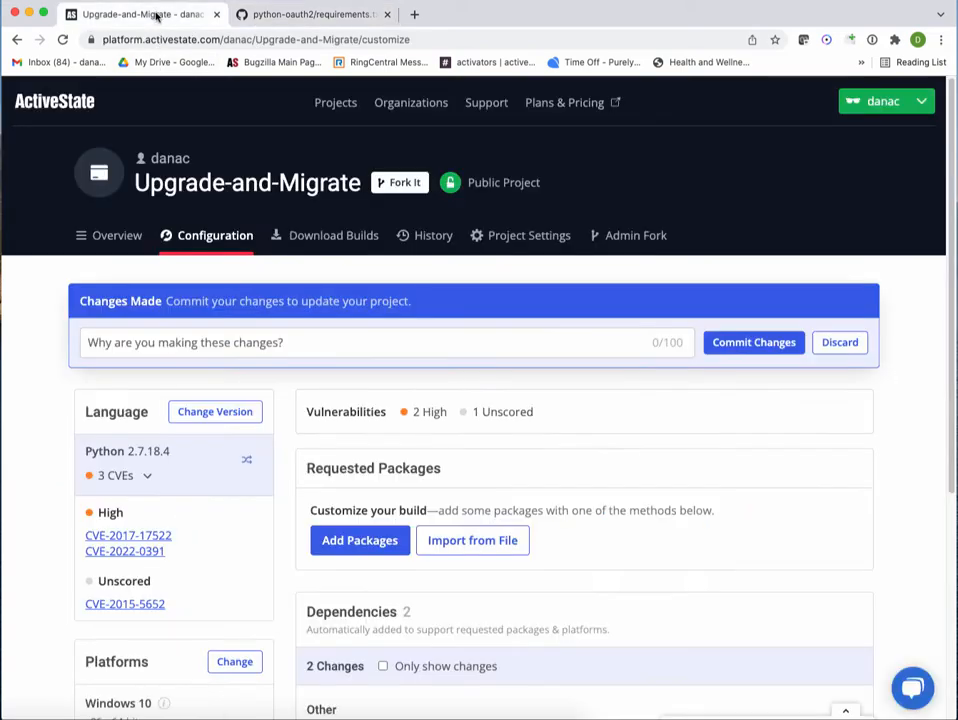
pyautogui.click(488, 543)
pyautogui.rightClick(324, 277)
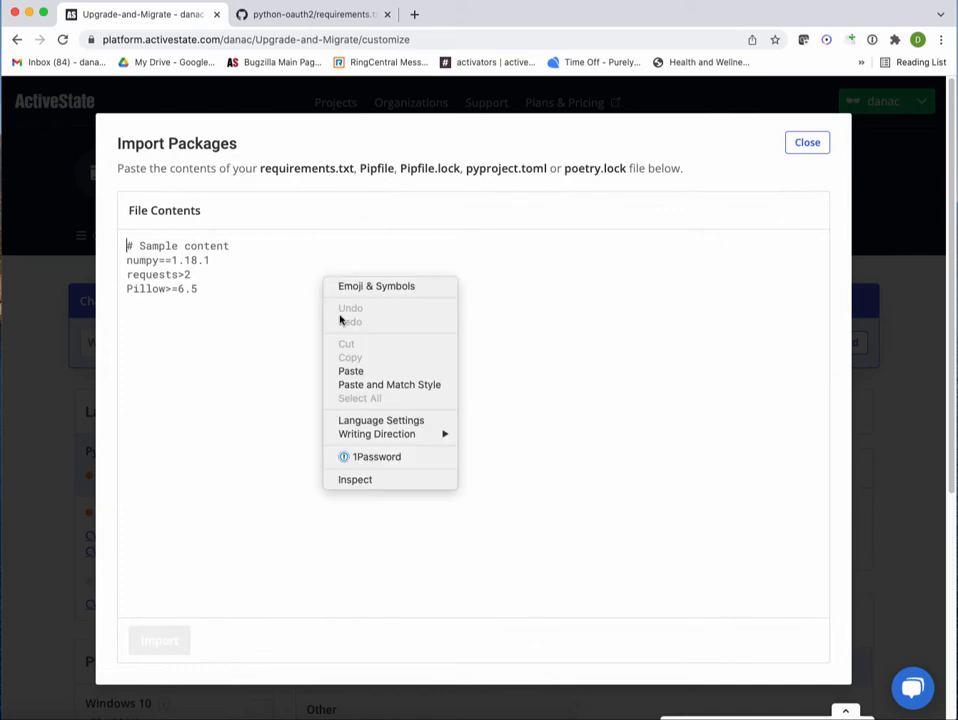
pyautogui.click(358, 371)
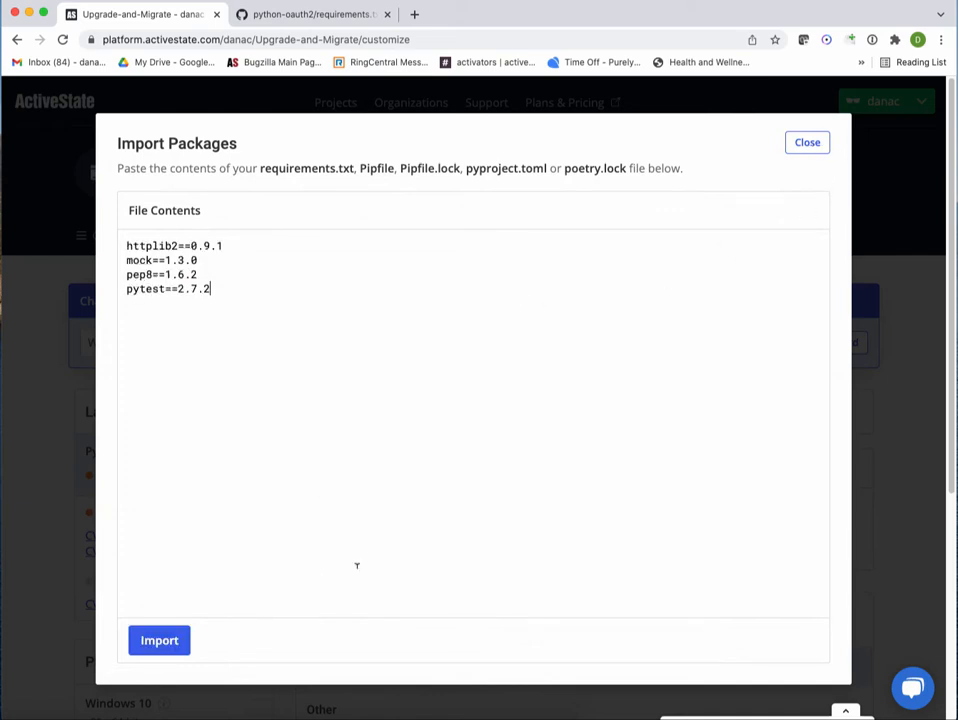
pyautogui.click(158, 640)
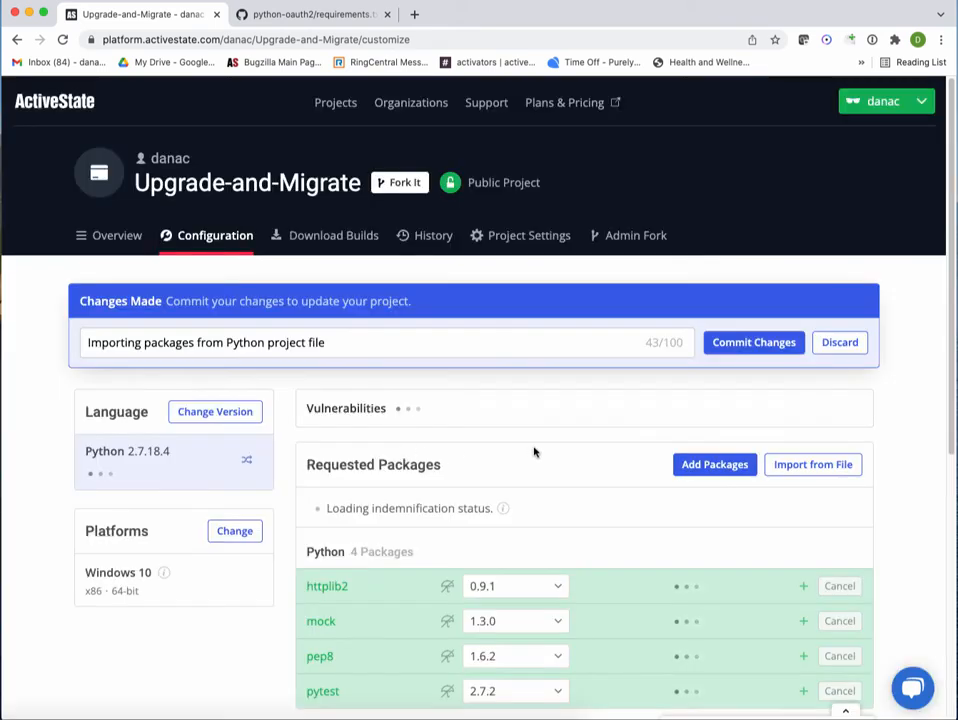
# - Expand the CVEs of the httplib2 package and change its version to 0.20.4
pyautogui.scroll(-3, 535, 451)
pyautogui.scroll(-2, 883, 410)
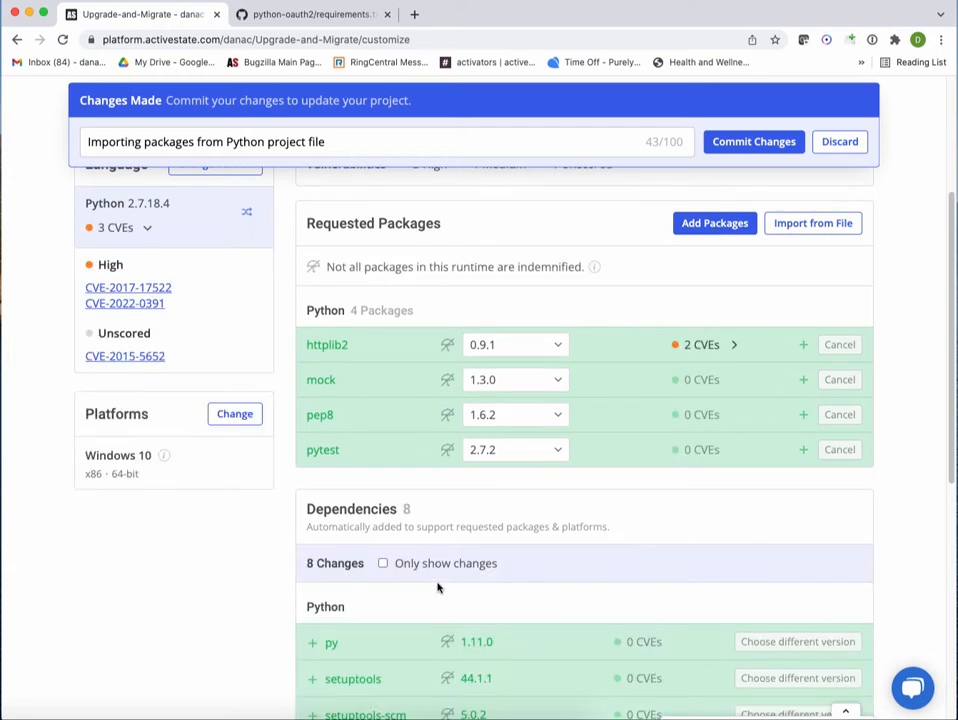
pyautogui.click(732, 346)
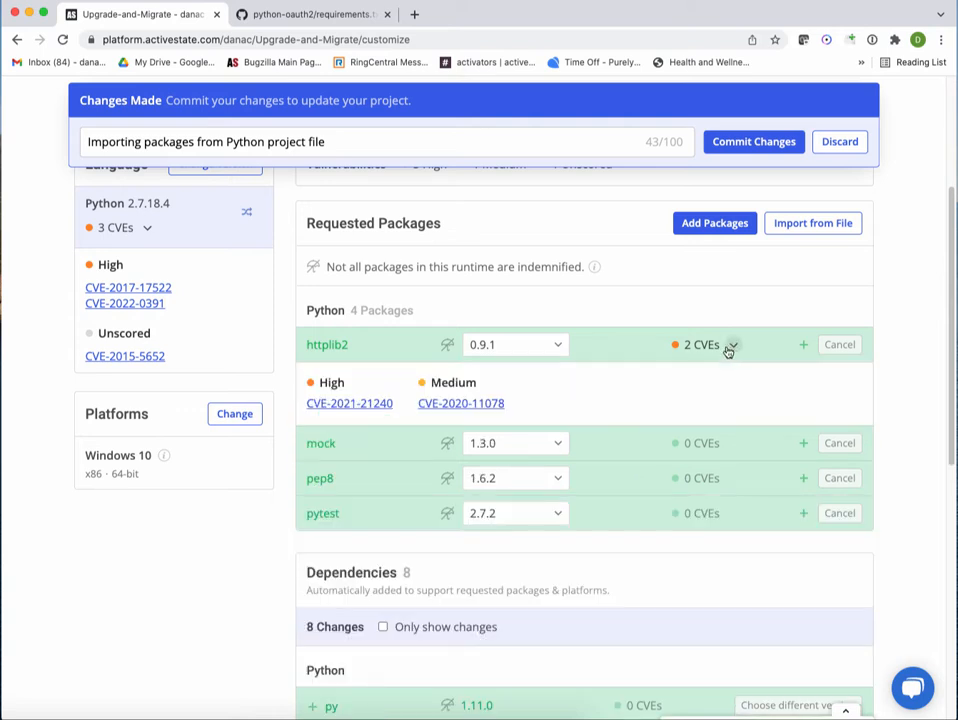
pyautogui.click(543, 351)
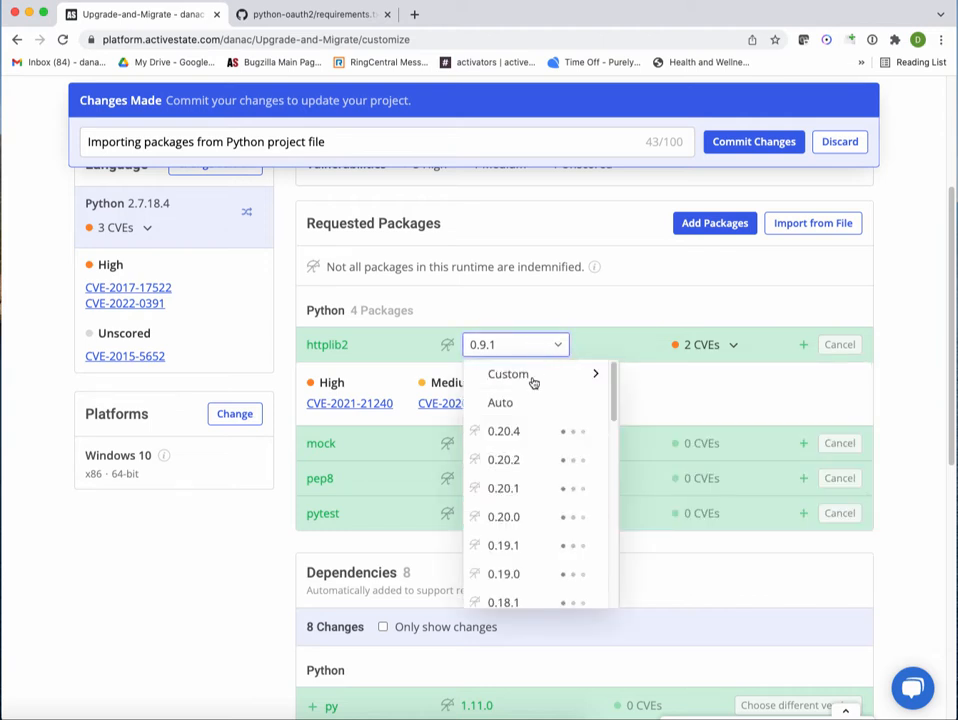
pyautogui.scroll(-1, 541, 585)
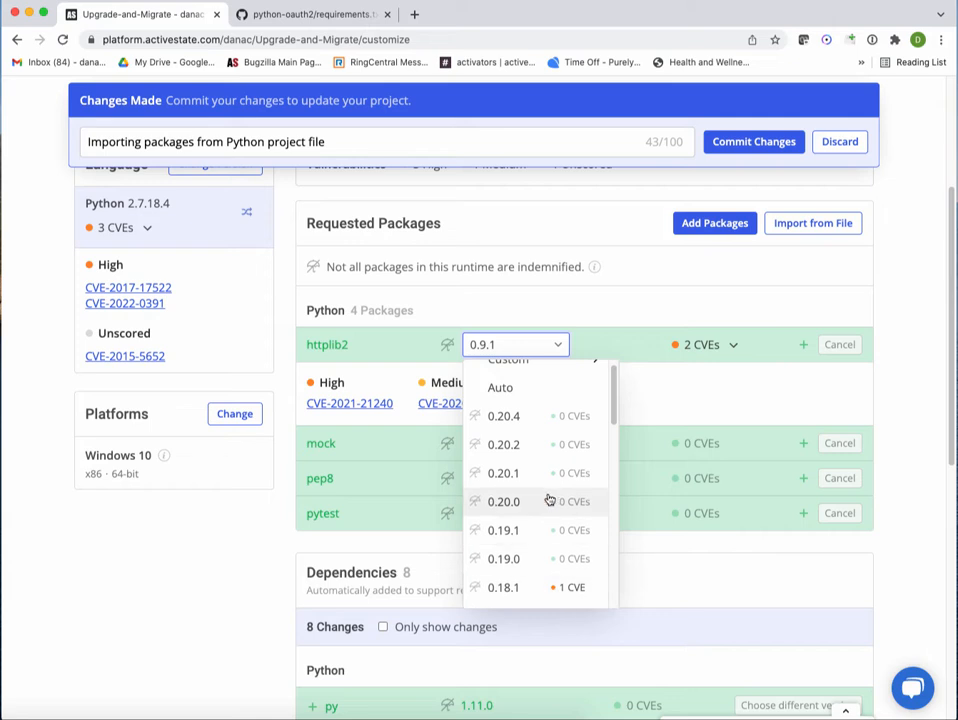
pyautogui.click(539, 423)
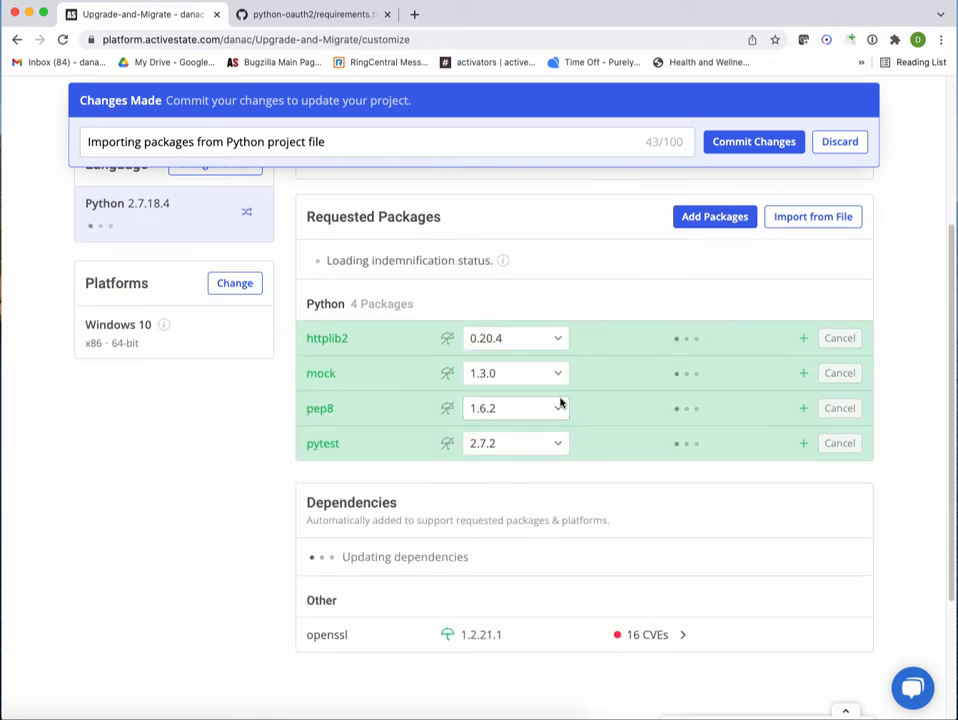
# - Set the requested package versions to 4.0.3 for mock, 1.7.1 for pep8 and 7.0.1 for pytest
pyautogui.click(561, 380)
pyautogui.click(532, 459)
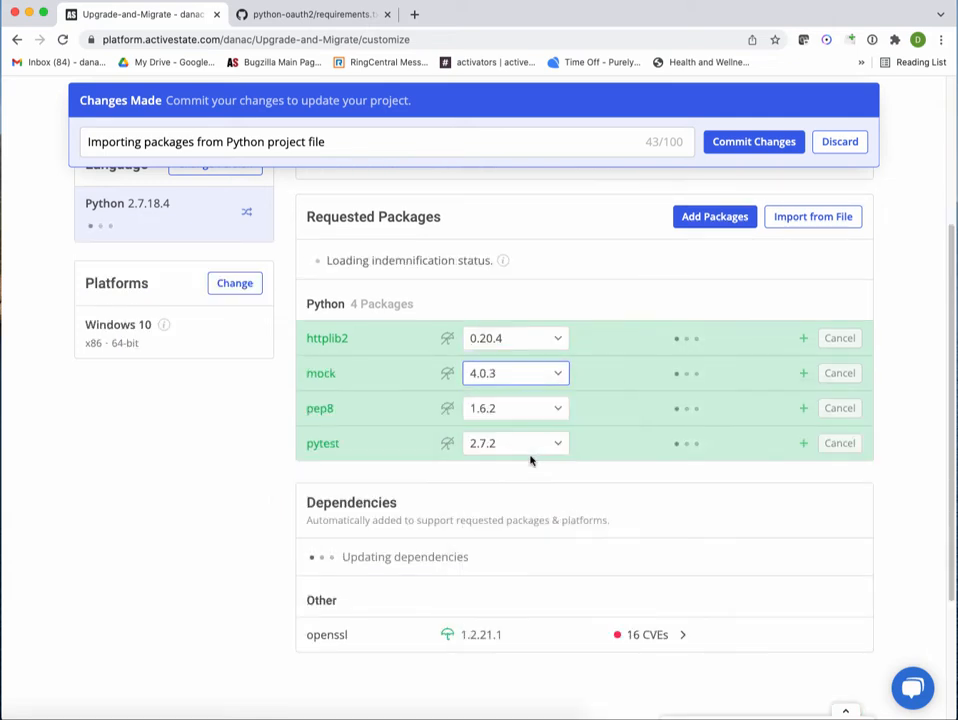
pyautogui.click(532, 412)
pyautogui.moveTo(532, 452)
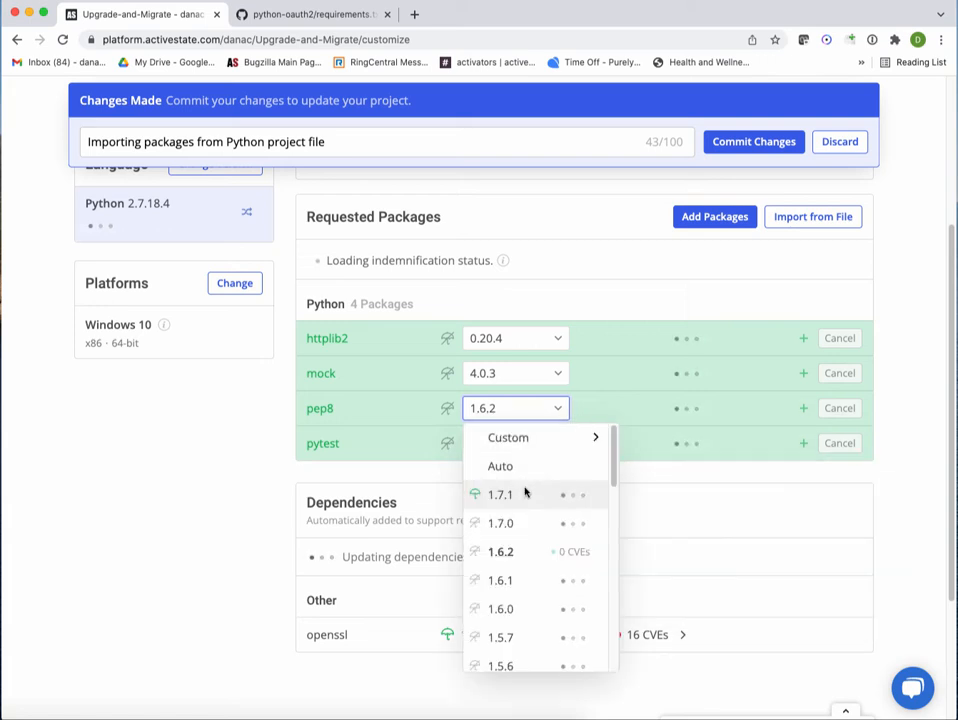
pyautogui.click(526, 492)
pyautogui.click(535, 445)
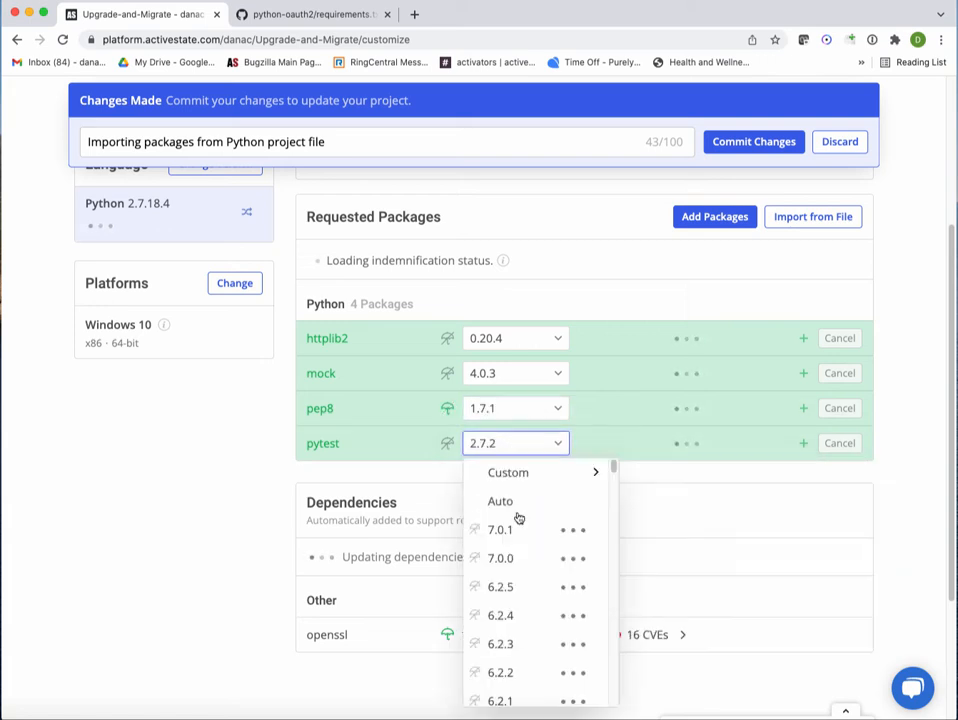
pyautogui.click(521, 531)
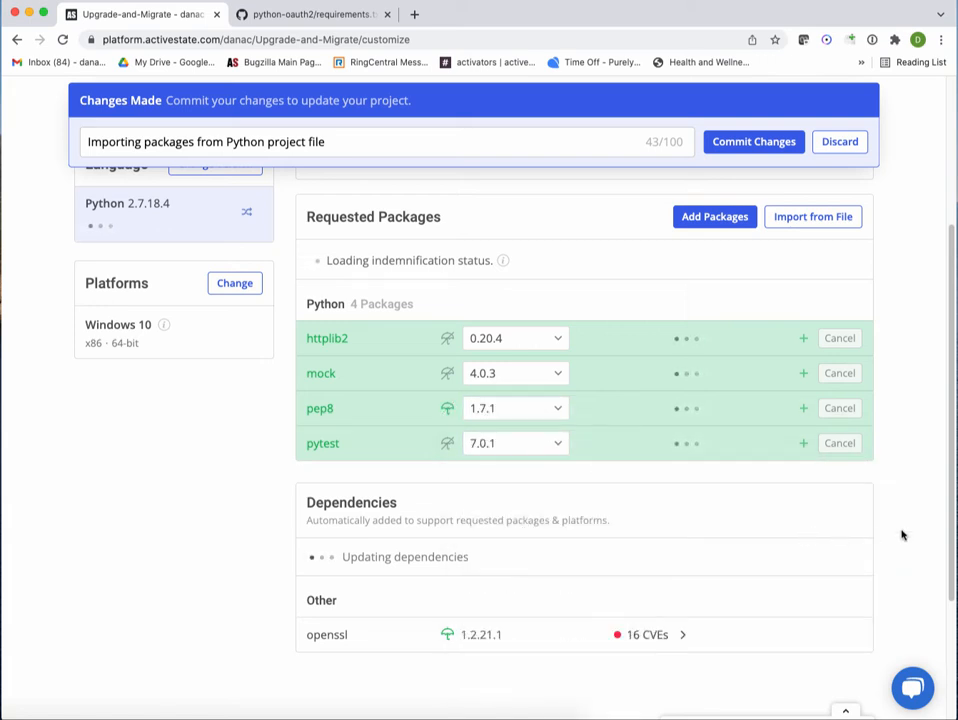
# - Expand the package problem details and examine which package and Python version requirements conflict
pyautogui.scroll(3, 905, 533)
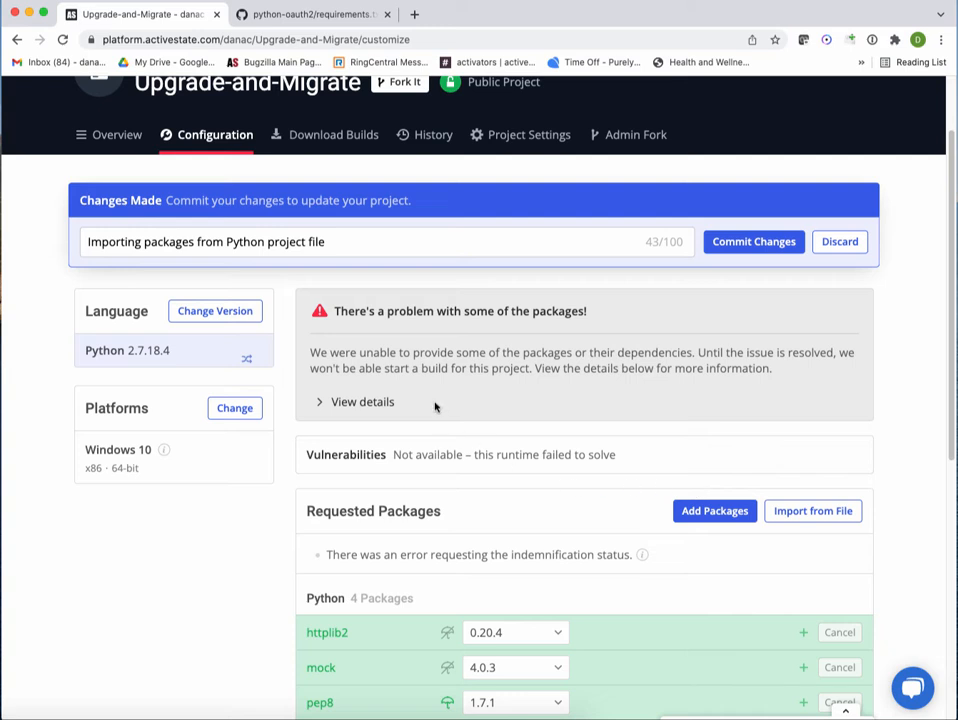
pyautogui.click(318, 403)
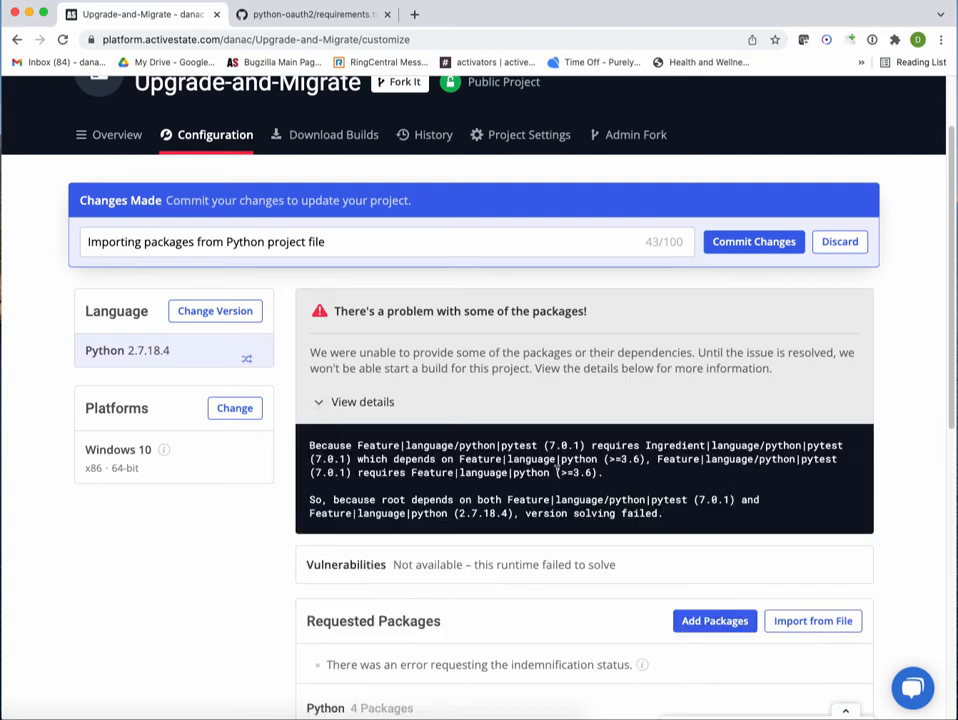
pyautogui.moveTo(803, 444); pyautogui.dragTo(840, 446)
pyautogui.moveTo(608, 459); pyautogui.dragTo(638, 460)
pyautogui.moveTo(459, 513); pyautogui.dragTo(498, 513)
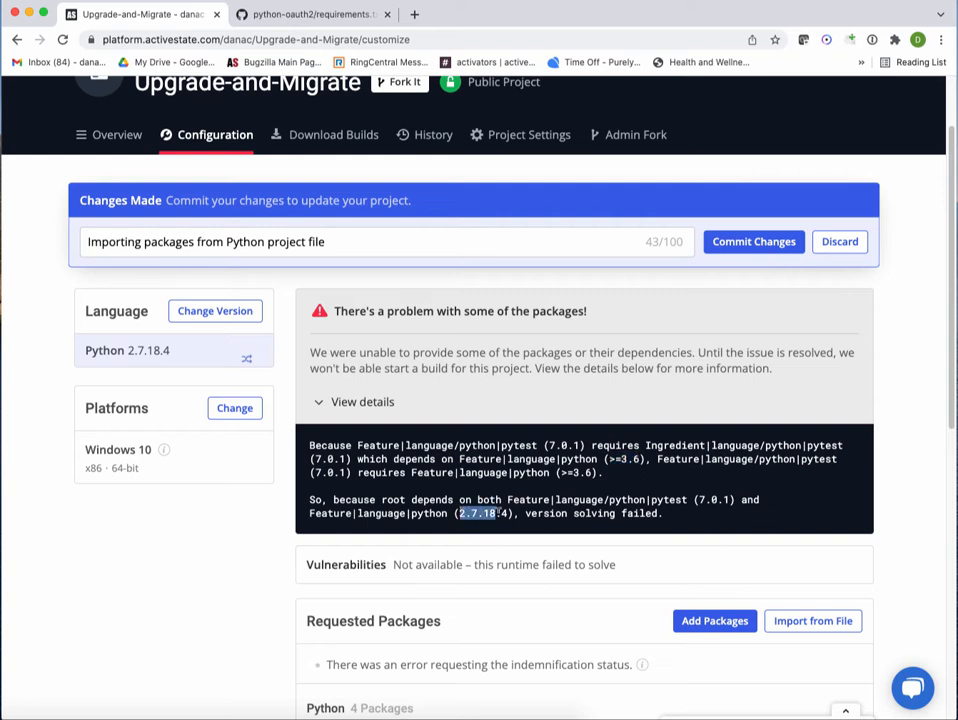
pyautogui.click(579, 497)
# - Set the requested version of the pytest package to Auto
pyautogui.scroll(-5, 603, 474)
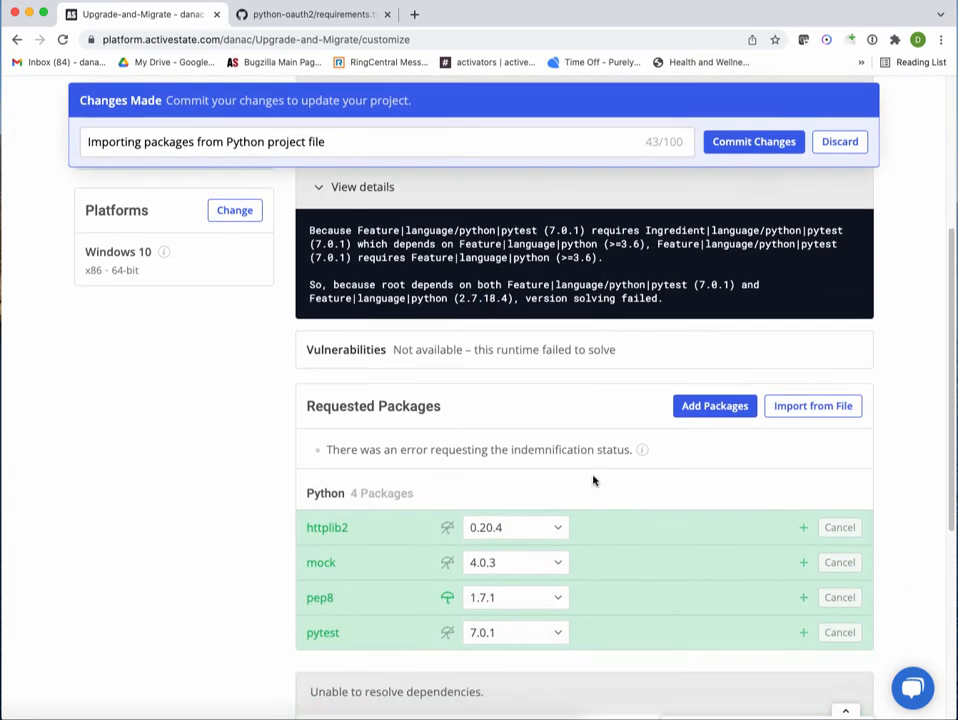
pyautogui.click(557, 553)
pyautogui.scroll(-3, 560, 625)
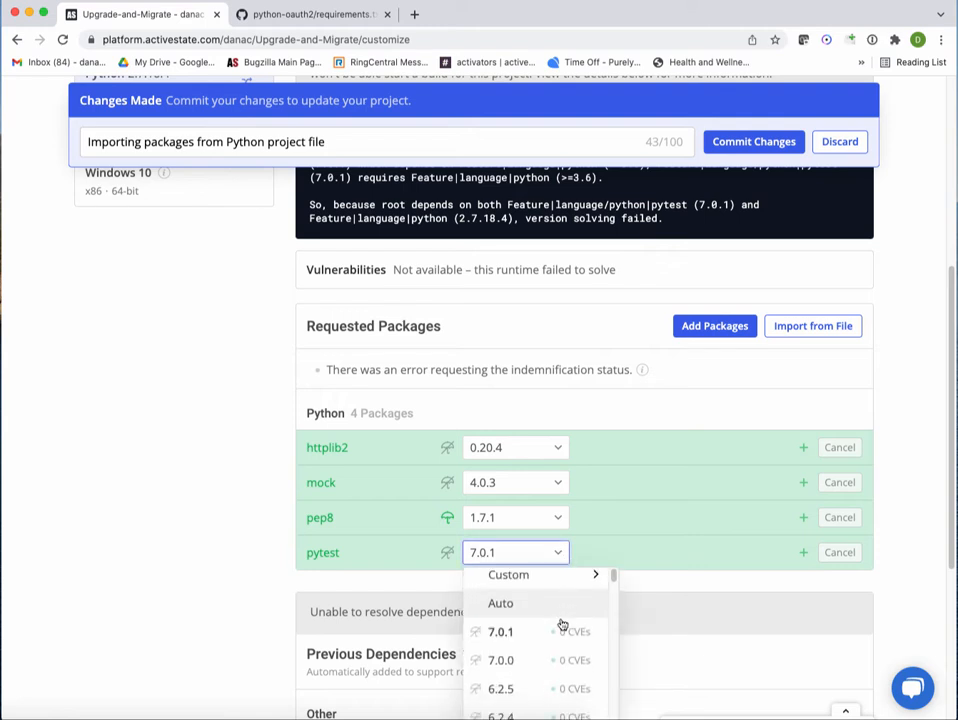
pyautogui.scroll(-6, 560, 640)
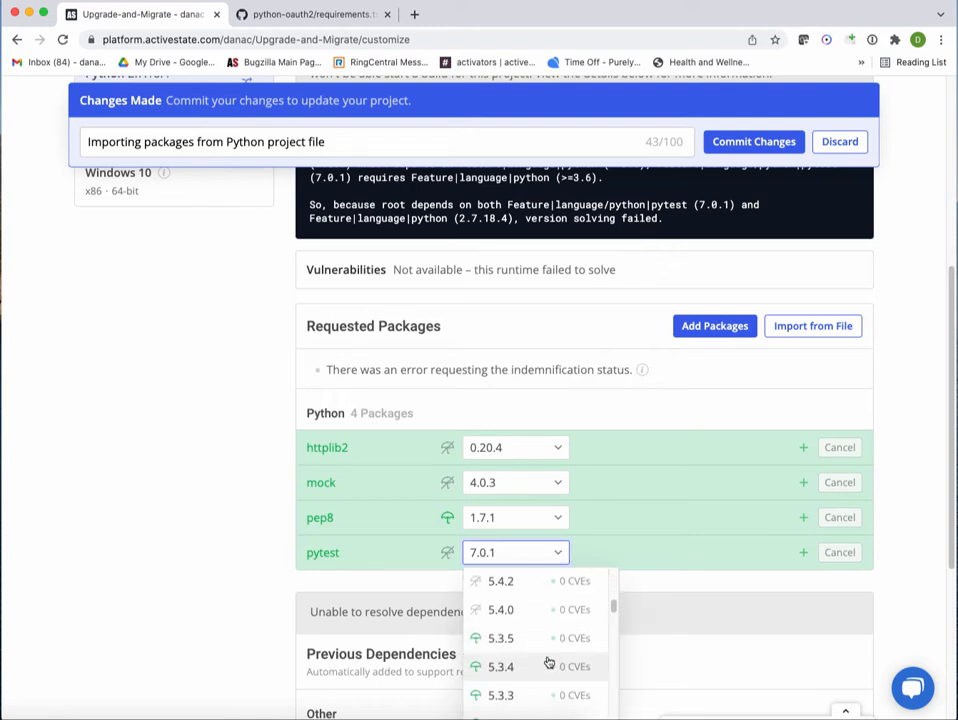
pyautogui.scroll(10, 560, 640)
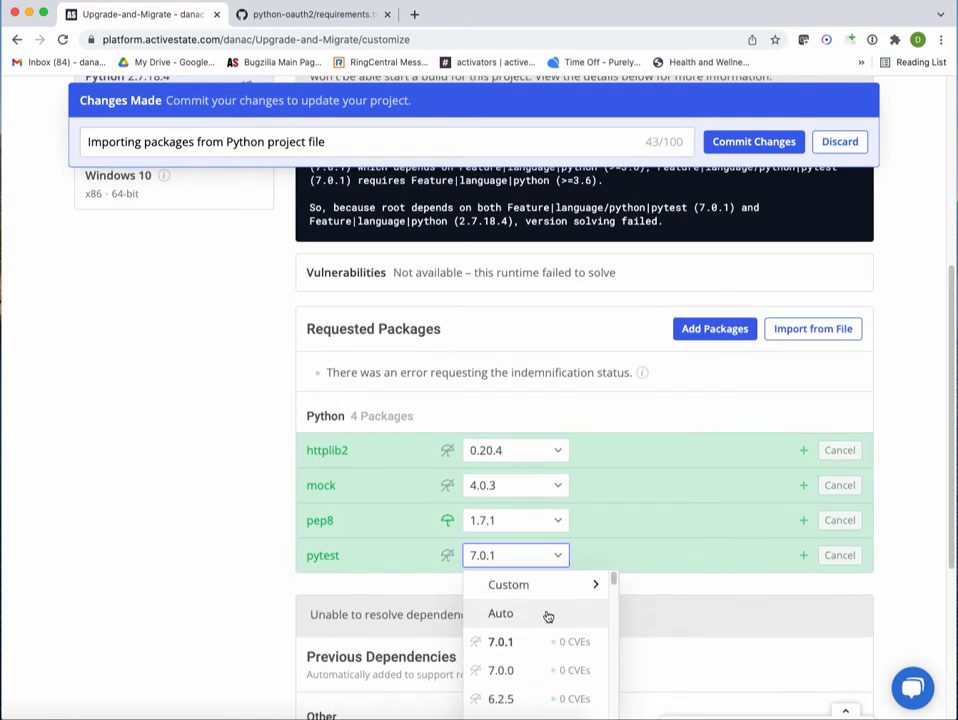
pyautogui.click(548, 614)
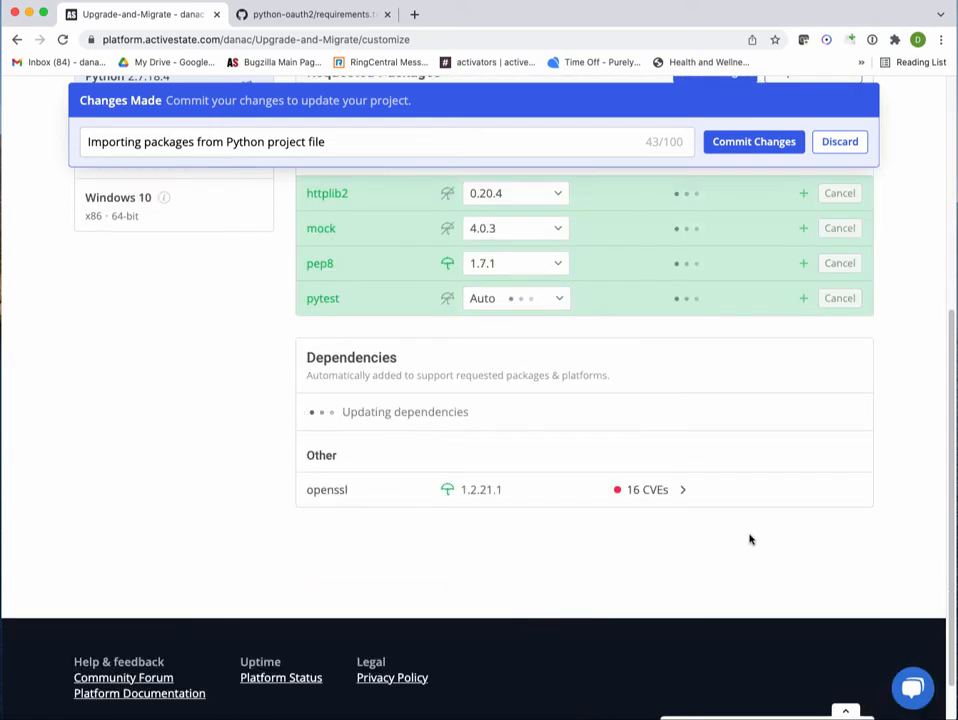
# - Check the vulnerability summary and the dependency changes, and commit the package import changes to the project
pyautogui.scroll(3, 900, 390)
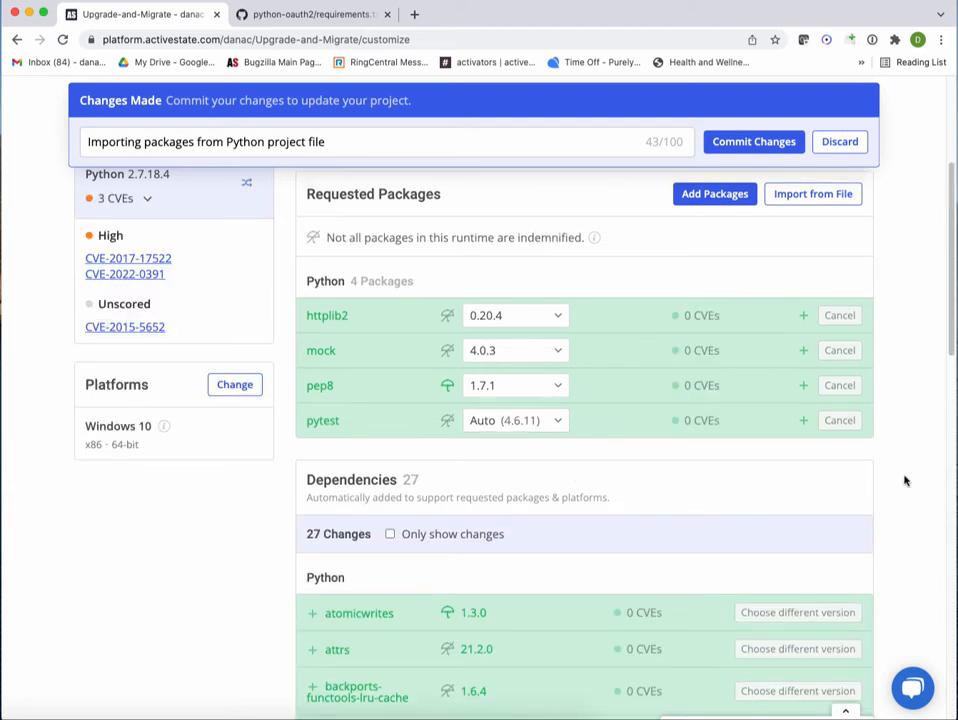
pyautogui.scroll(5, 894, 483)
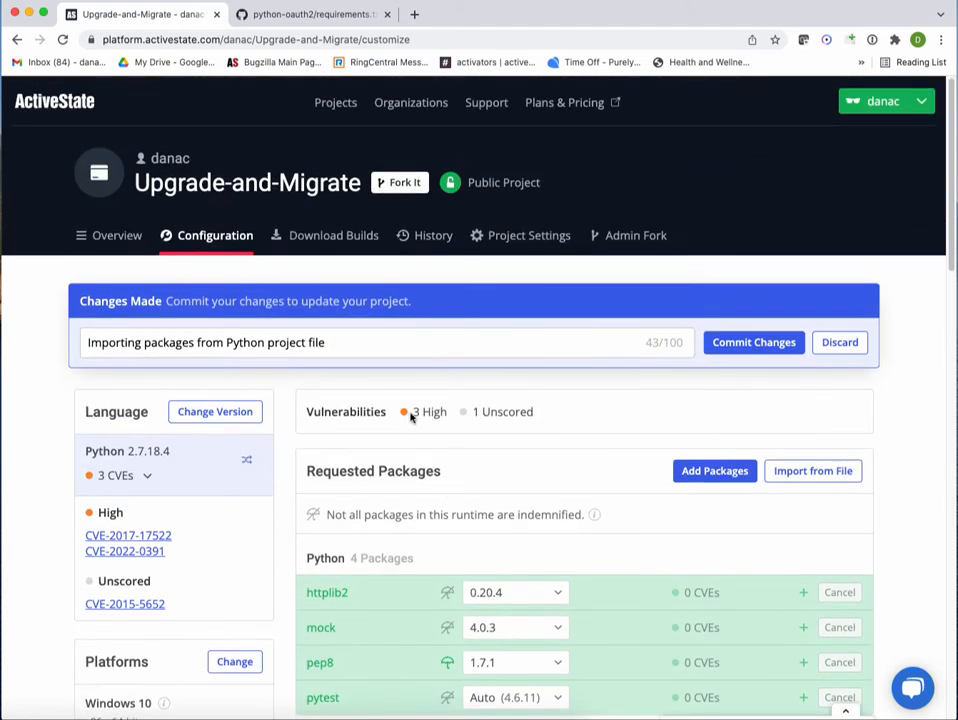
pyautogui.moveTo(410, 416); pyautogui.dragTo(449, 416)
pyautogui.doubleClick(487, 412)
pyautogui.click(524, 424)
pyautogui.scroll(-3, 643, 447)
pyautogui.scroll(-10, 643, 447)
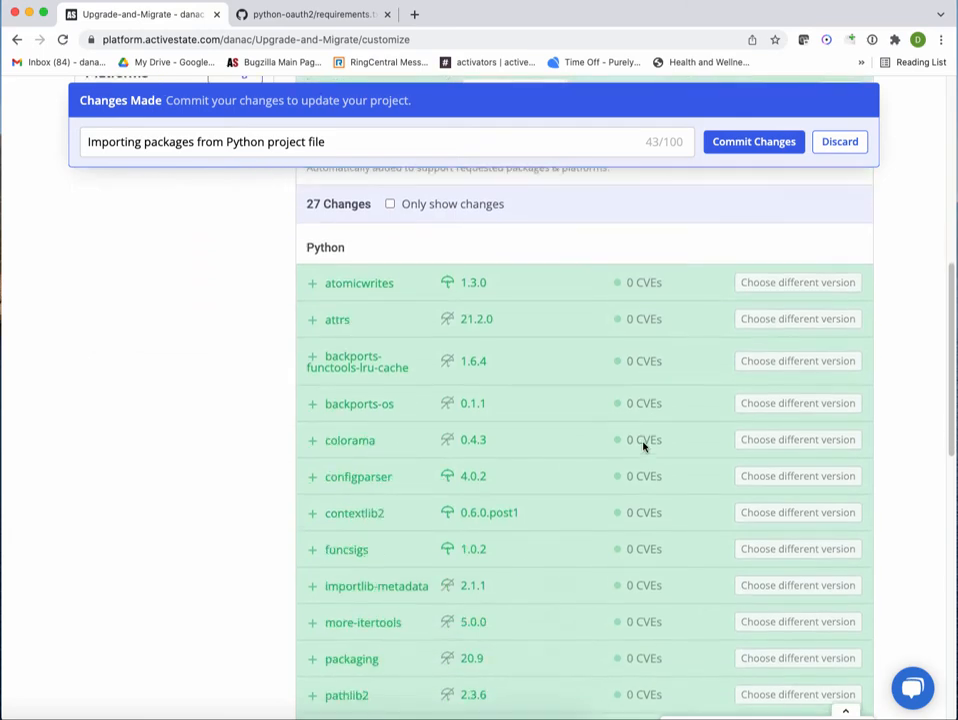
pyautogui.scroll(-3, 643, 447)
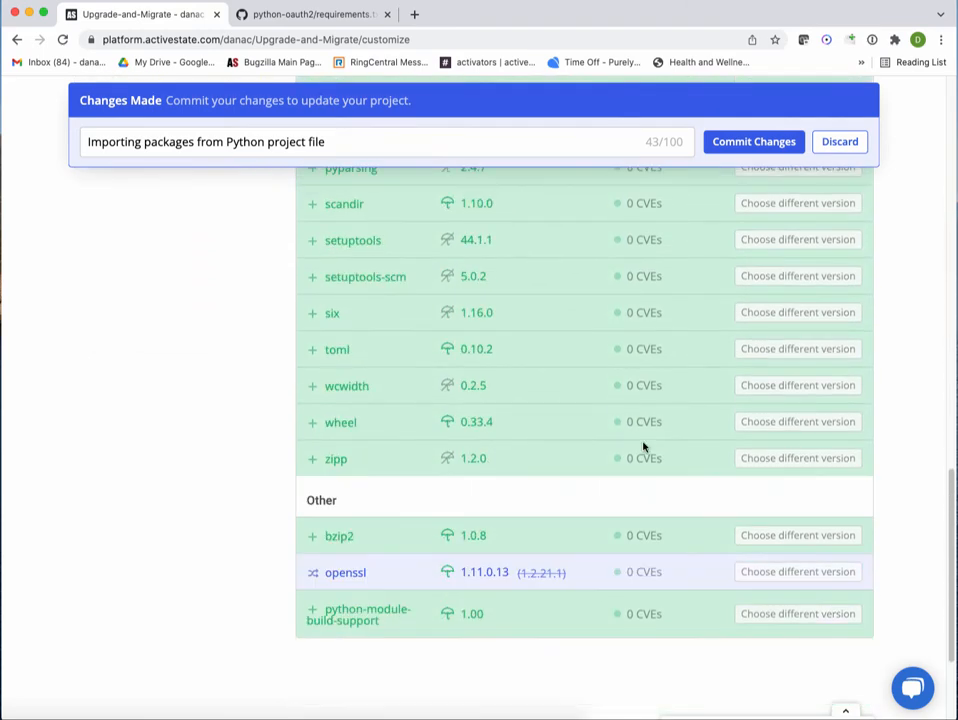
pyautogui.scroll(10, 643, 447)
pyautogui.scroll(5, 643, 447)
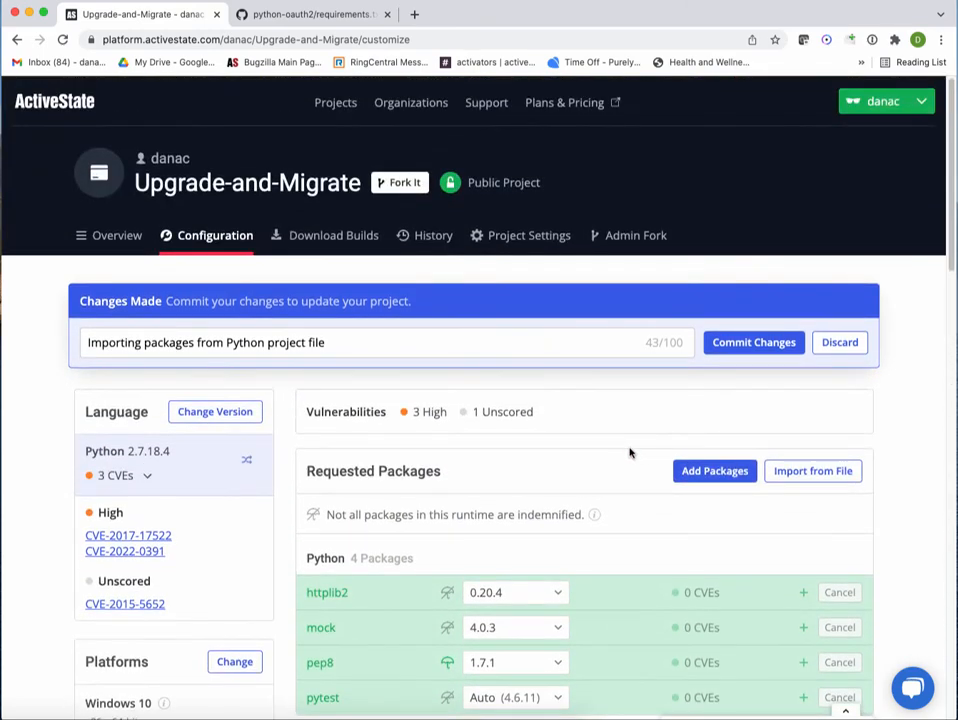
pyautogui.click(757, 343)
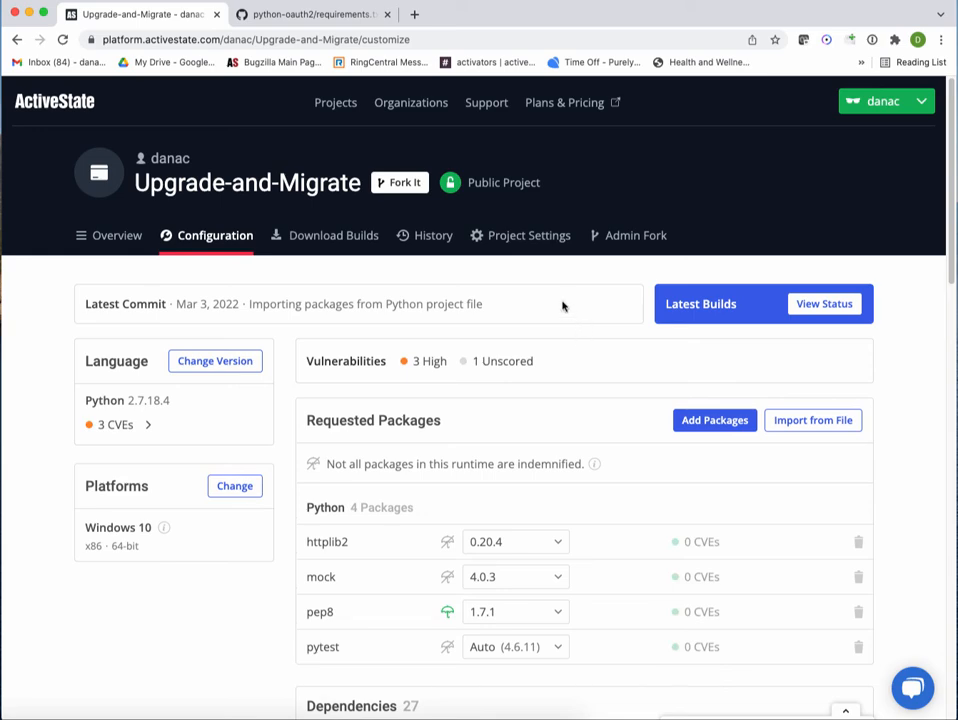
# - In the project's branch settings, add a child branch named "Migration Target" under main
pyautogui.click(544, 238)
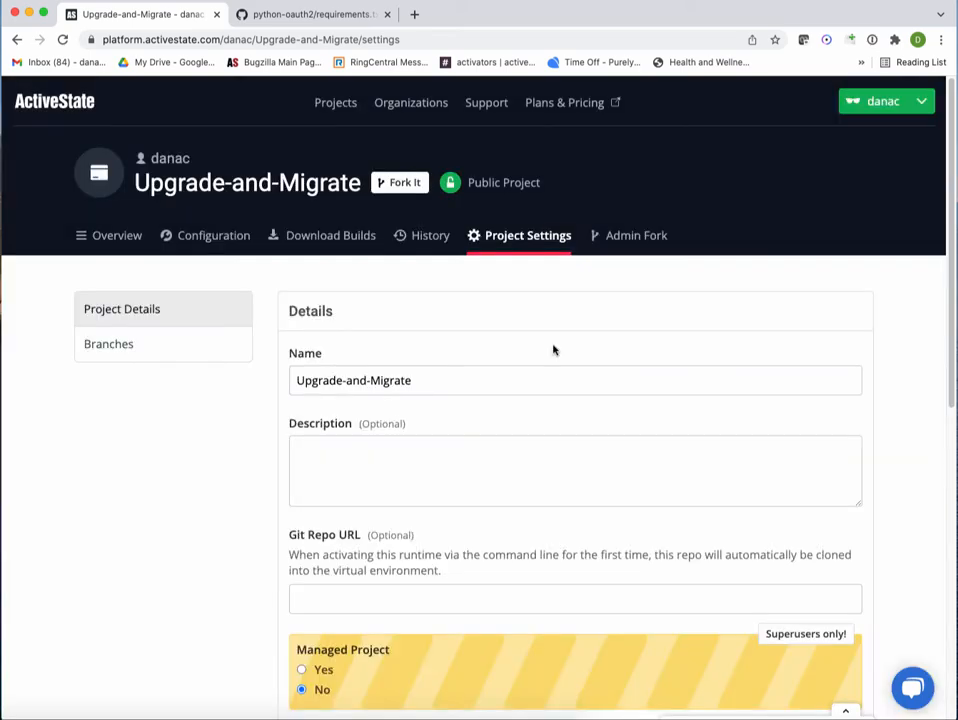
pyautogui.click(164, 358)
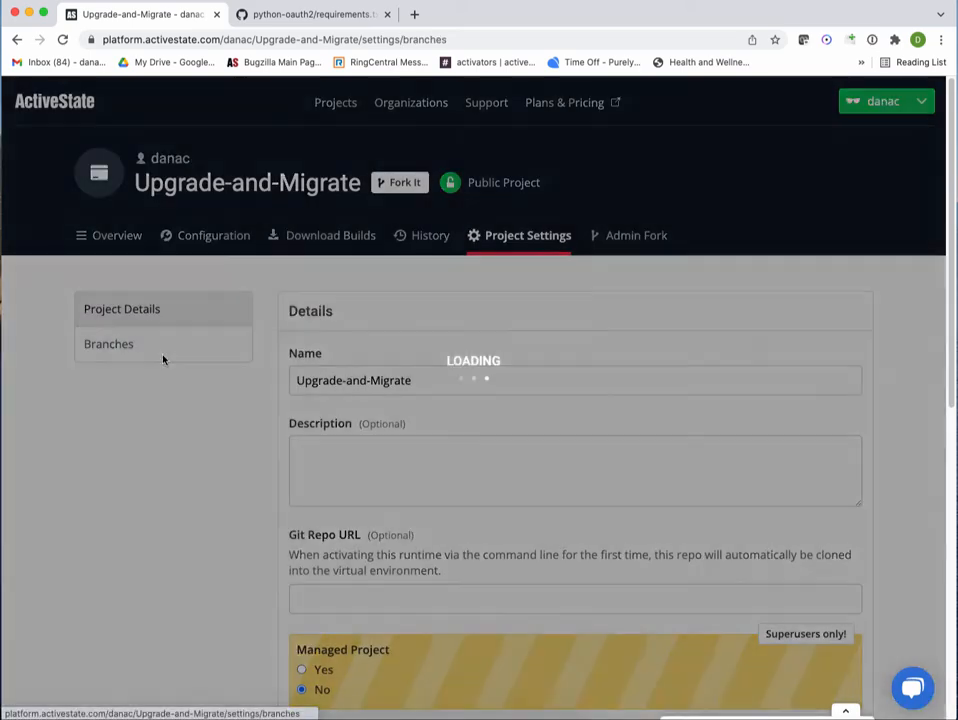
pyautogui.click(831, 408)
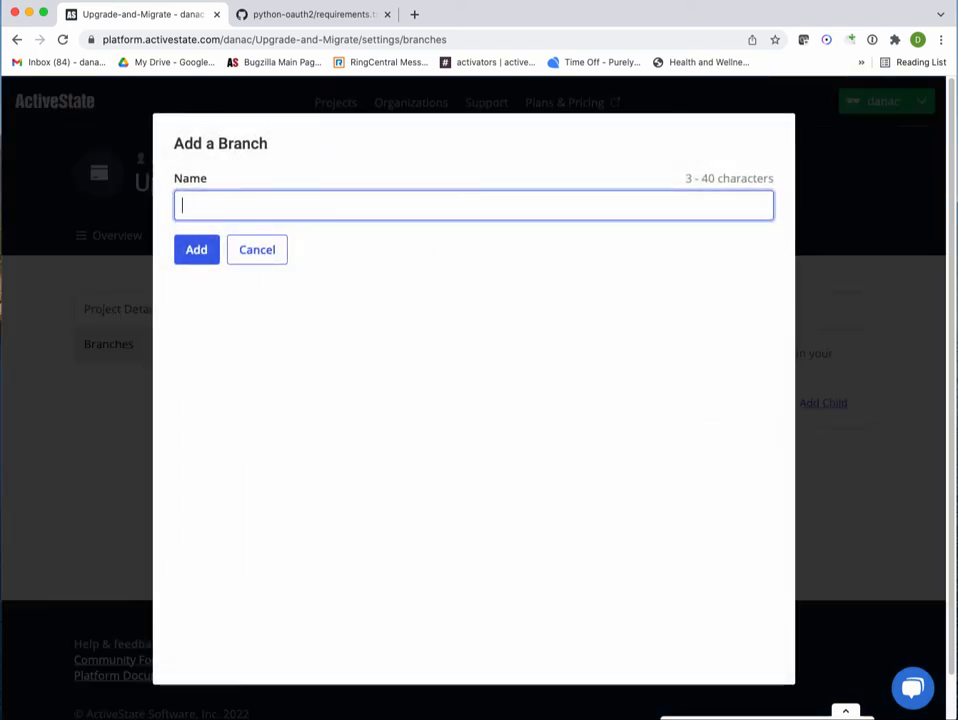
pyautogui.write('Migration Tart')
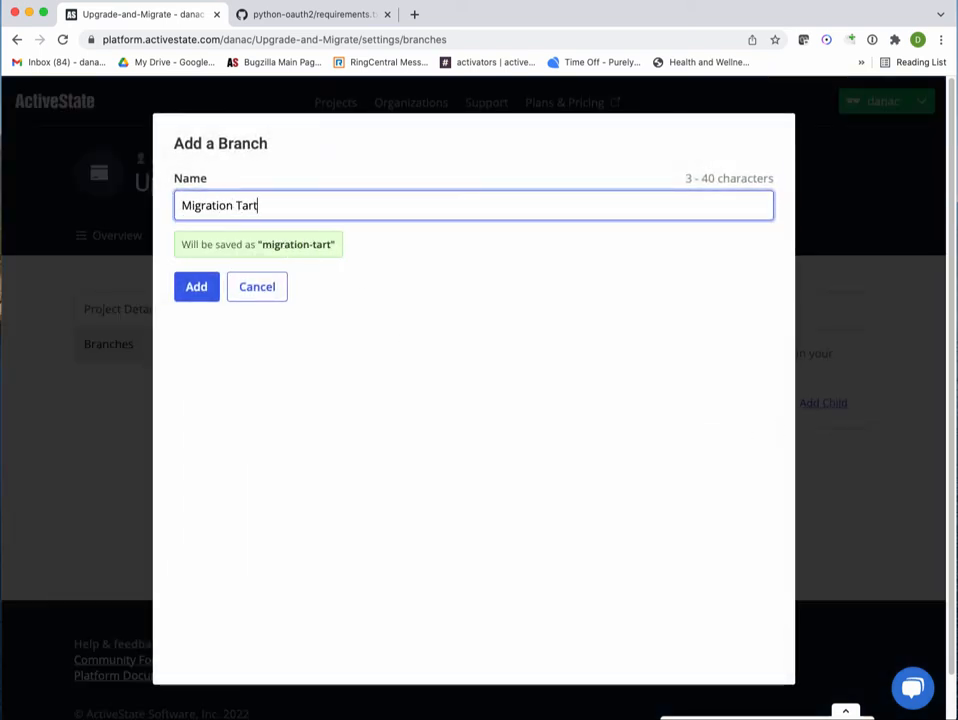
pyautogui.write('e')
pyautogui.press('BackSpace')
pyautogui.press('BackSpace')
pyautogui.write('gety')
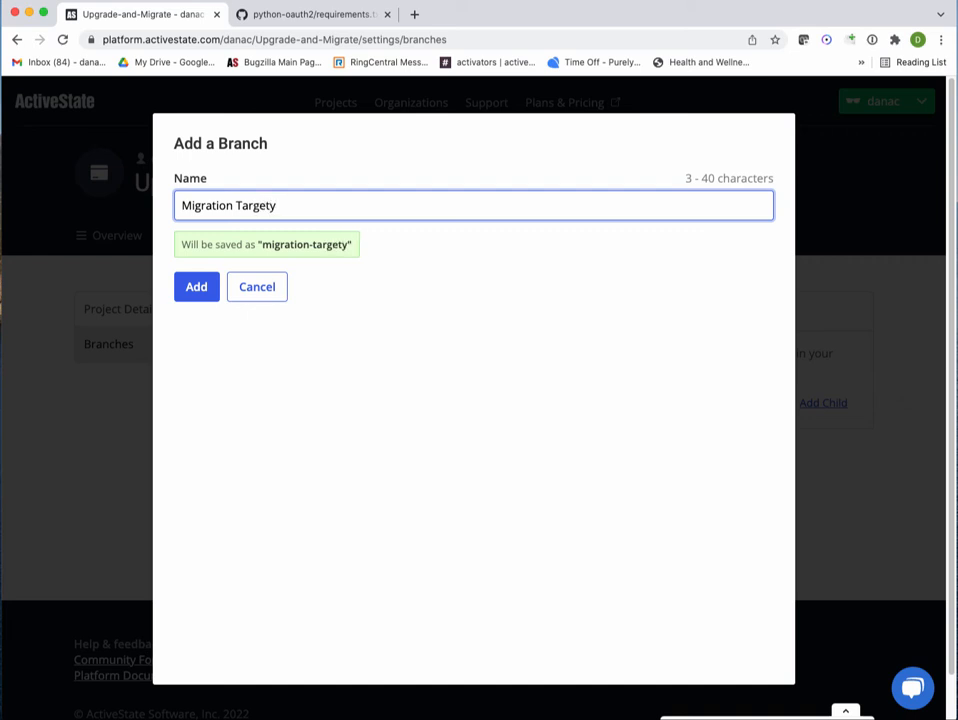
pyautogui.press('BackSpace')
pyautogui.click(203, 293)
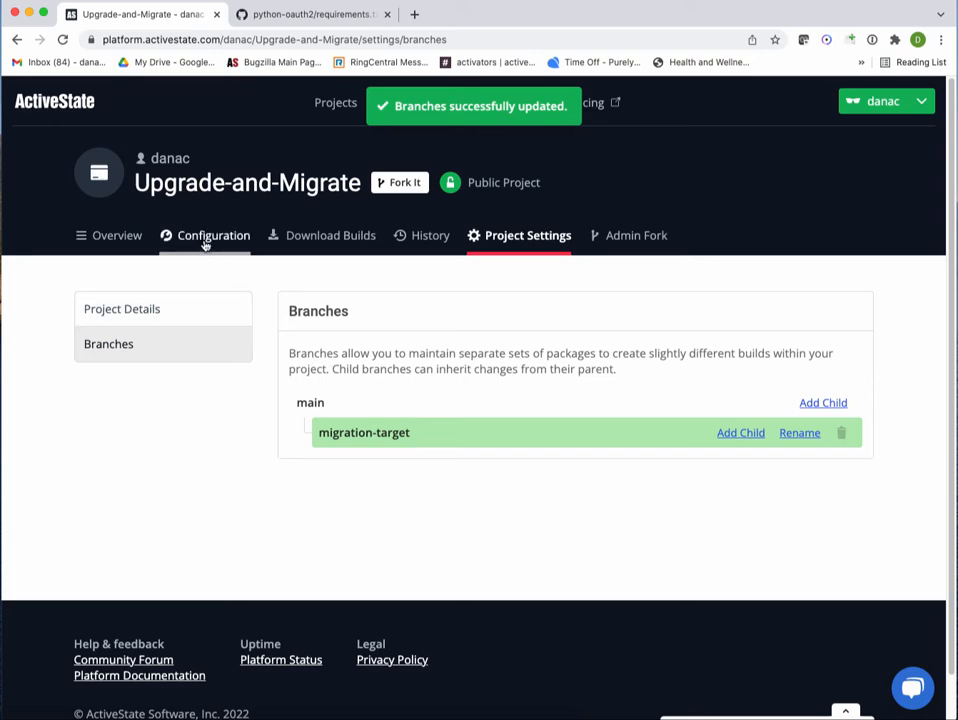
# - Return to the project configuration and switch it to the migration-target branch
pyautogui.click(205, 238)
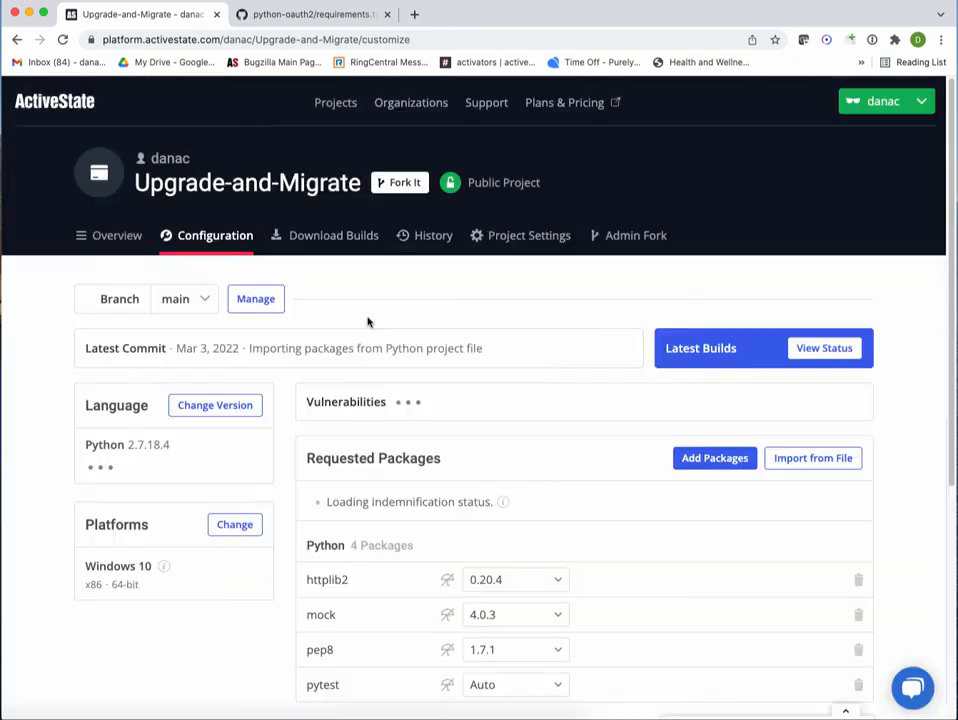
pyautogui.click(206, 302)
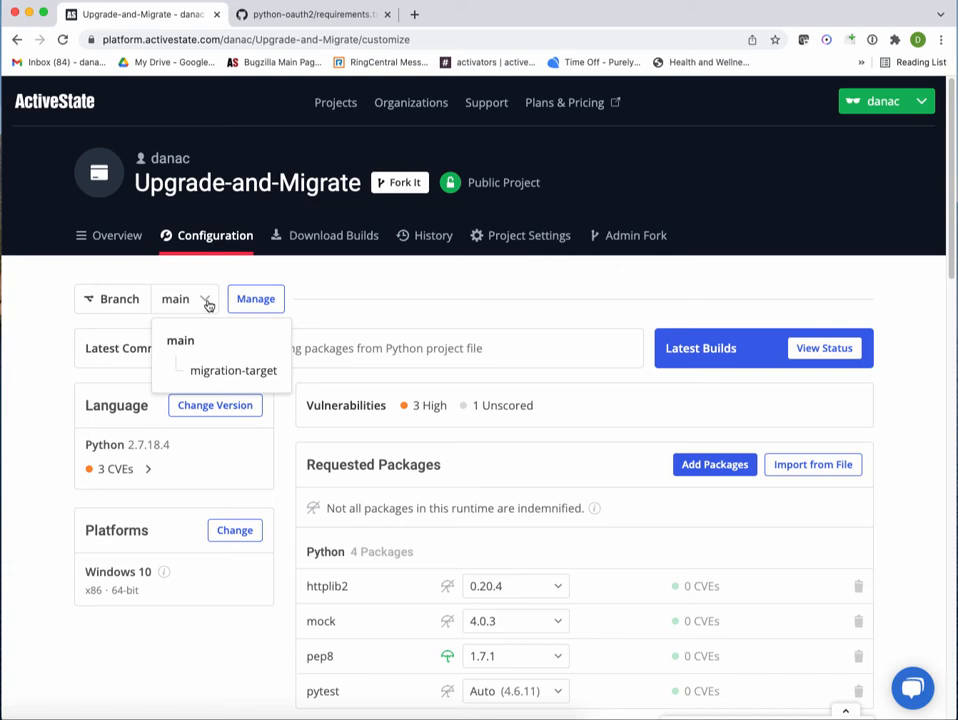
pyautogui.click(234, 372)
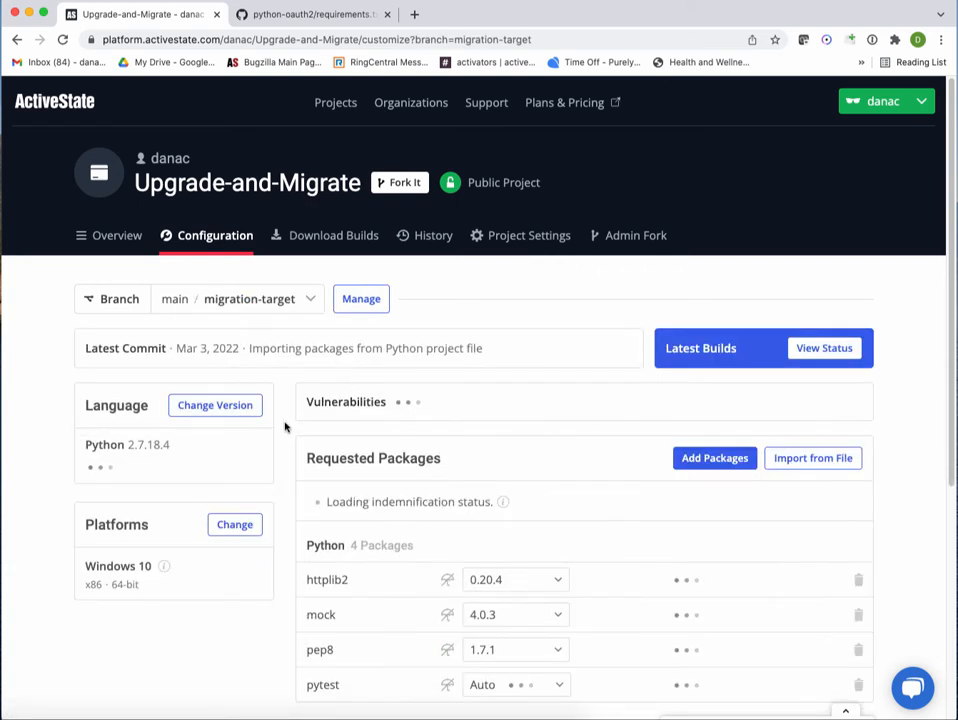
# - Change the branch's Python language version to 3.10.2
pyautogui.scroll(-1, 285, 422)
pyautogui.scroll(-4, 285, 418)
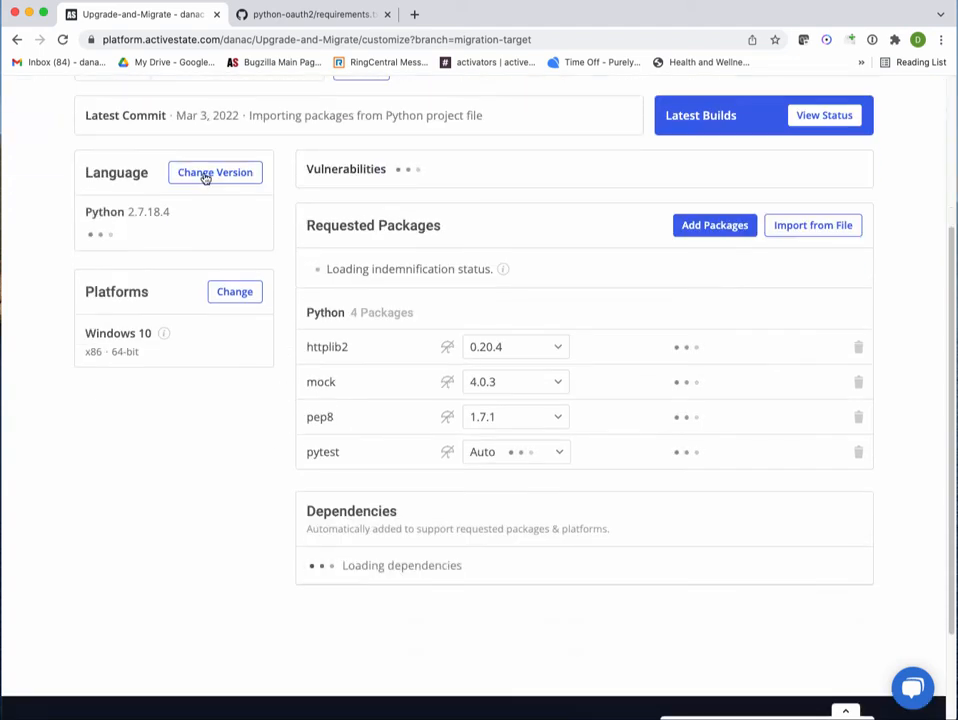
pyautogui.click(205, 172)
pyautogui.click(268, 192)
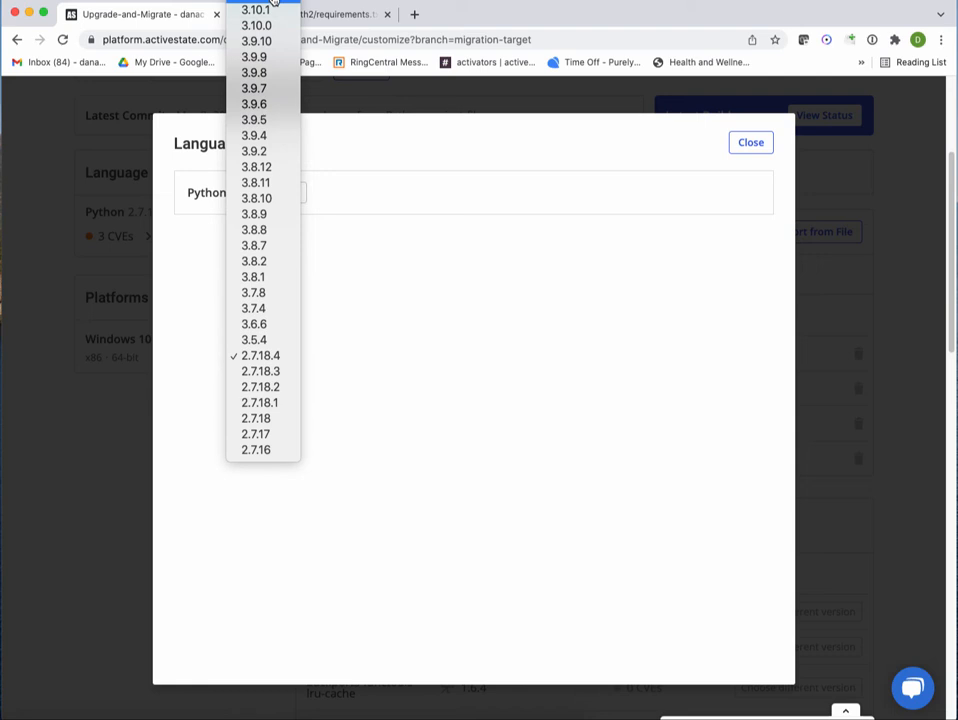
pyautogui.click(273, 2)
pyautogui.click(746, 148)
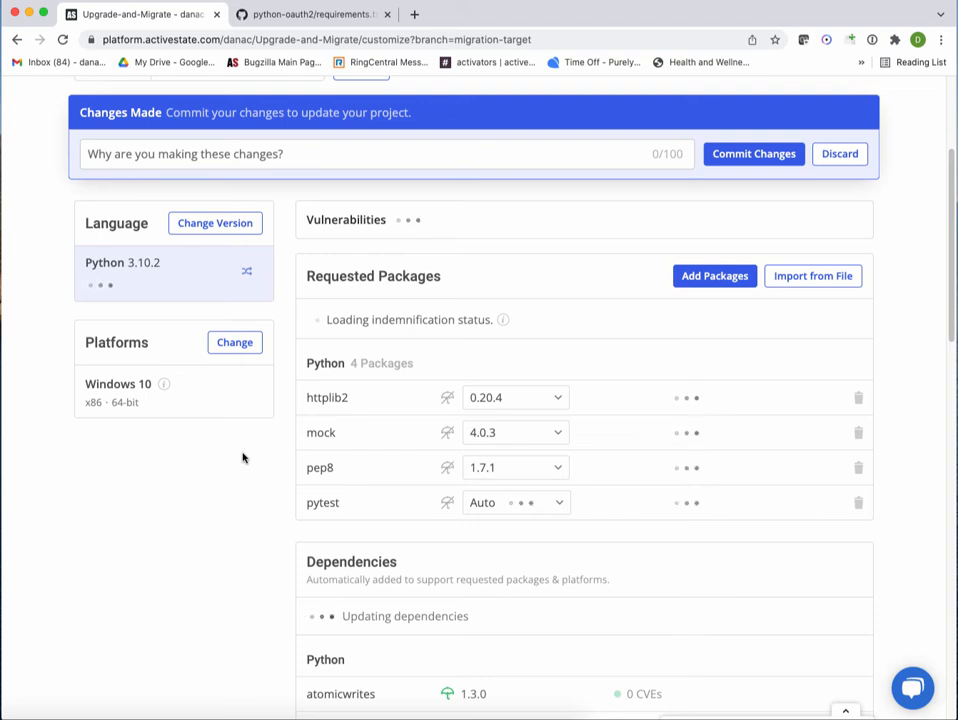
# - Set the requested versions of pep8, mock and httplib2 to Auto
pyautogui.click(554, 466)
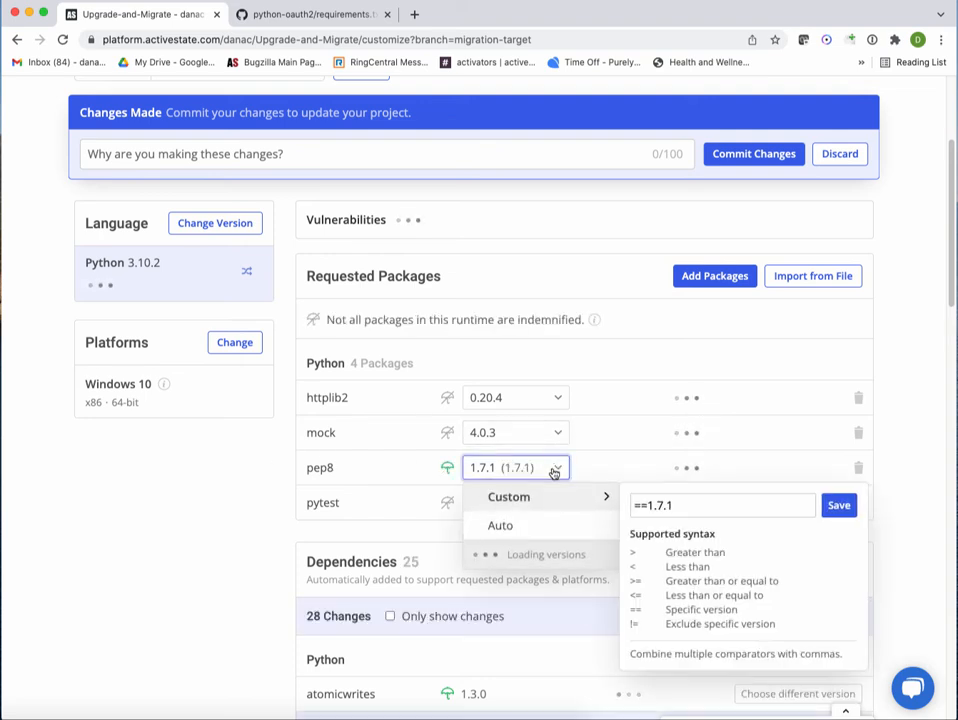
pyautogui.click(532, 536)
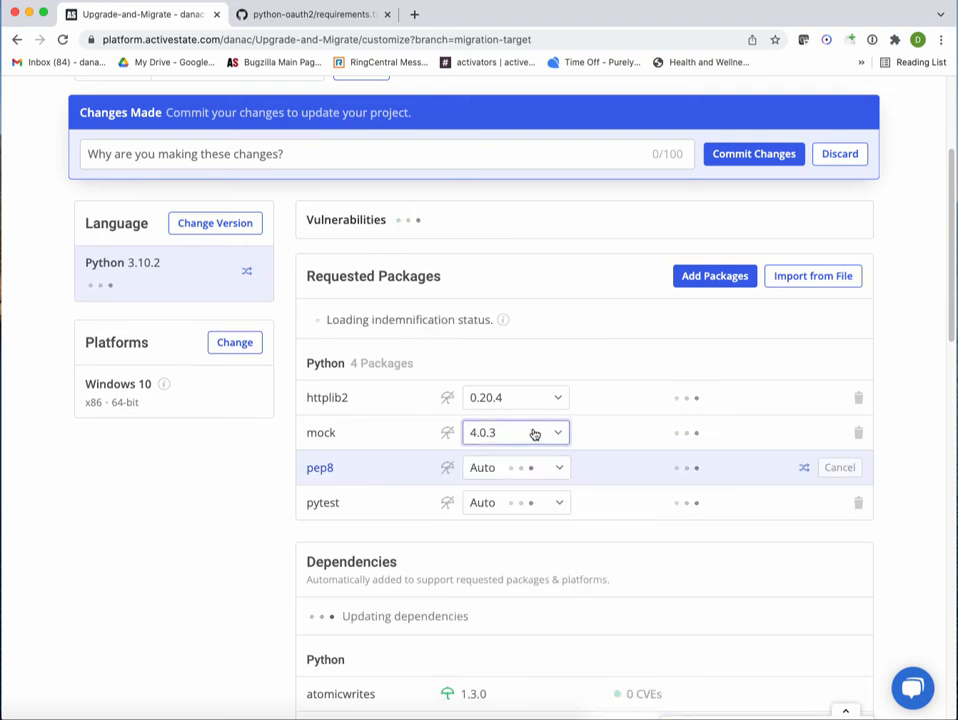
pyautogui.click(535, 434)
pyautogui.click(532, 492)
pyautogui.click(534, 402)
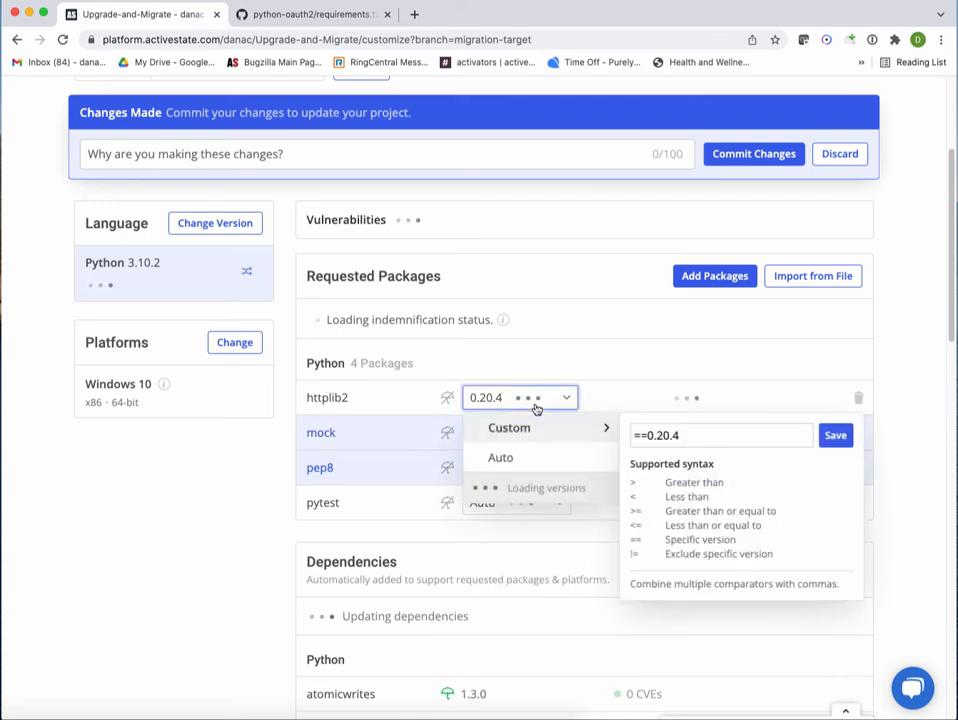
pyautogui.click(520, 461)
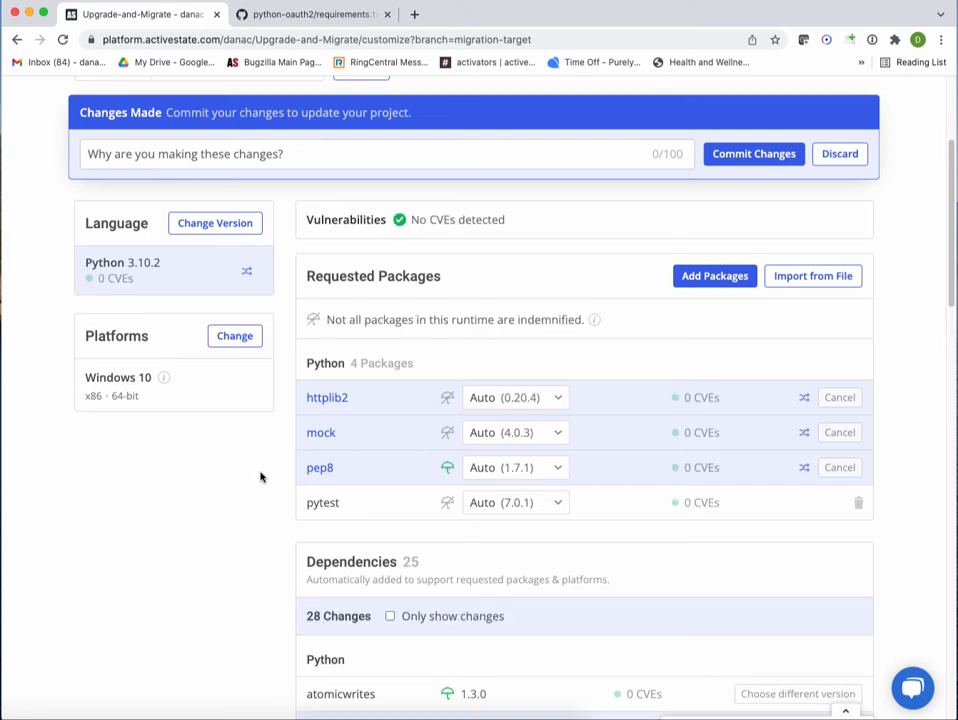
# - Review the branch's vulnerabilities and dependency changes, and commit the changes with the message "Migration target"
pyautogui.scroll(1, 284, 460)
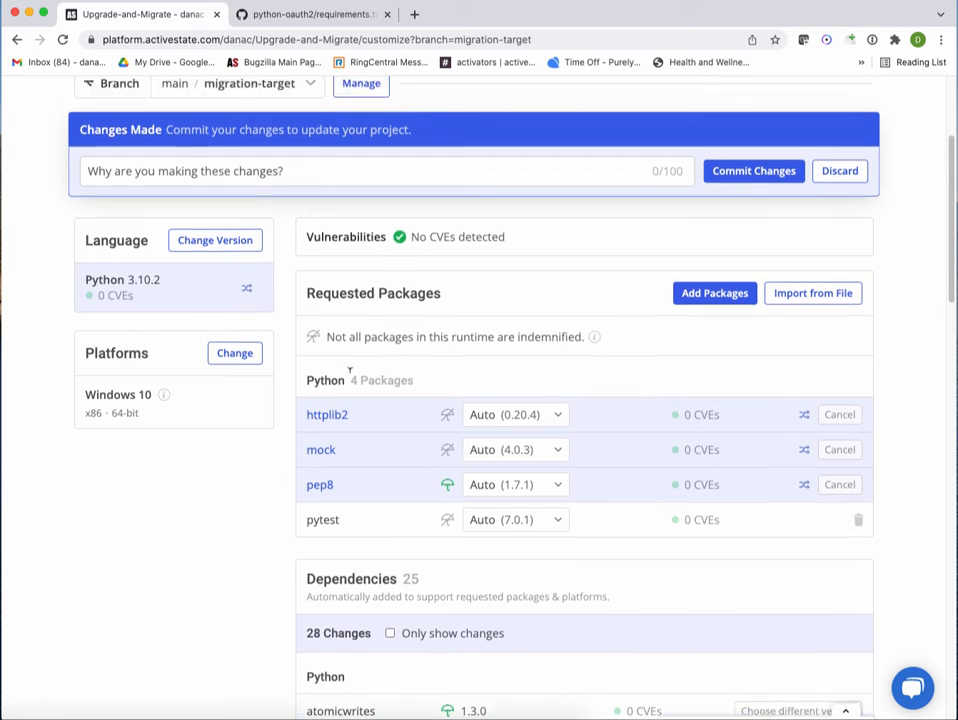
pyautogui.moveTo(506, 240); pyautogui.dragTo(411, 241)
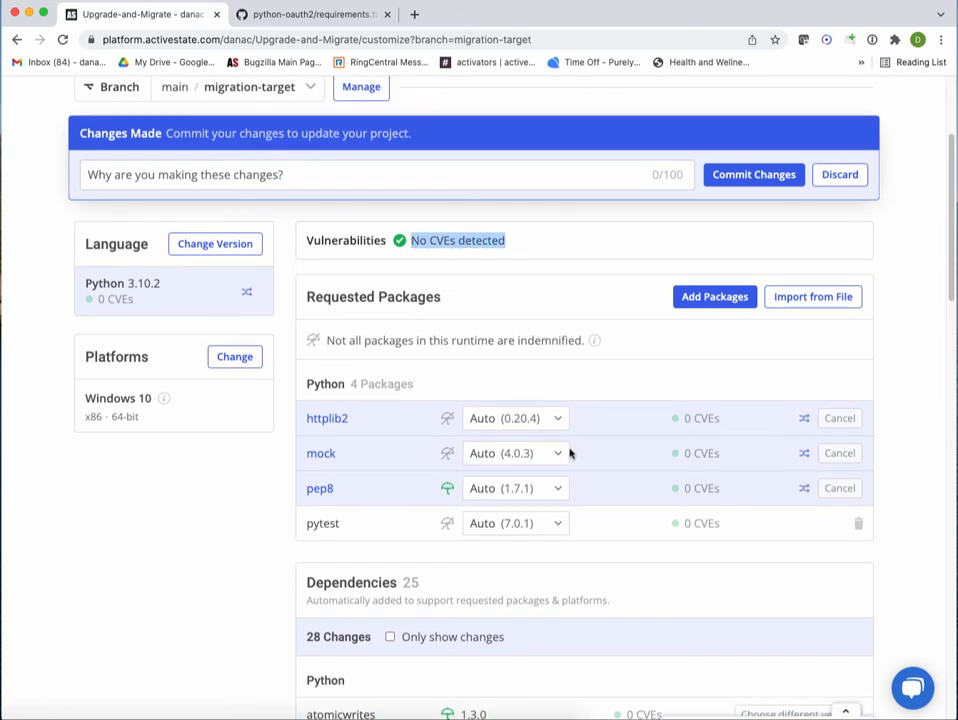
pyautogui.scroll(-5, 643, 549)
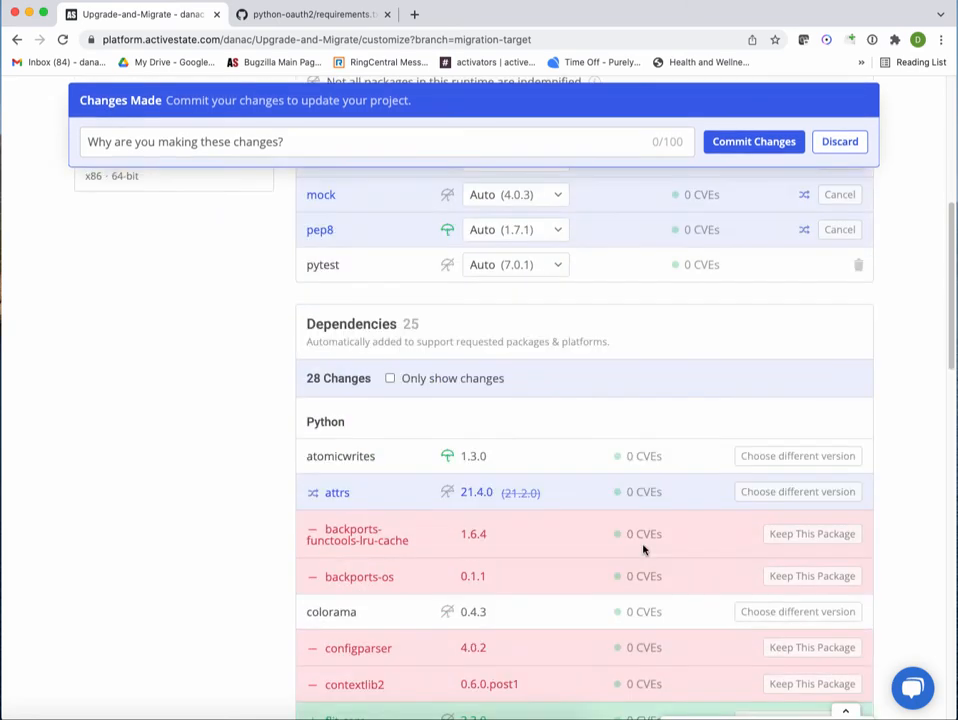
pyautogui.scroll(-4, 551, 510)
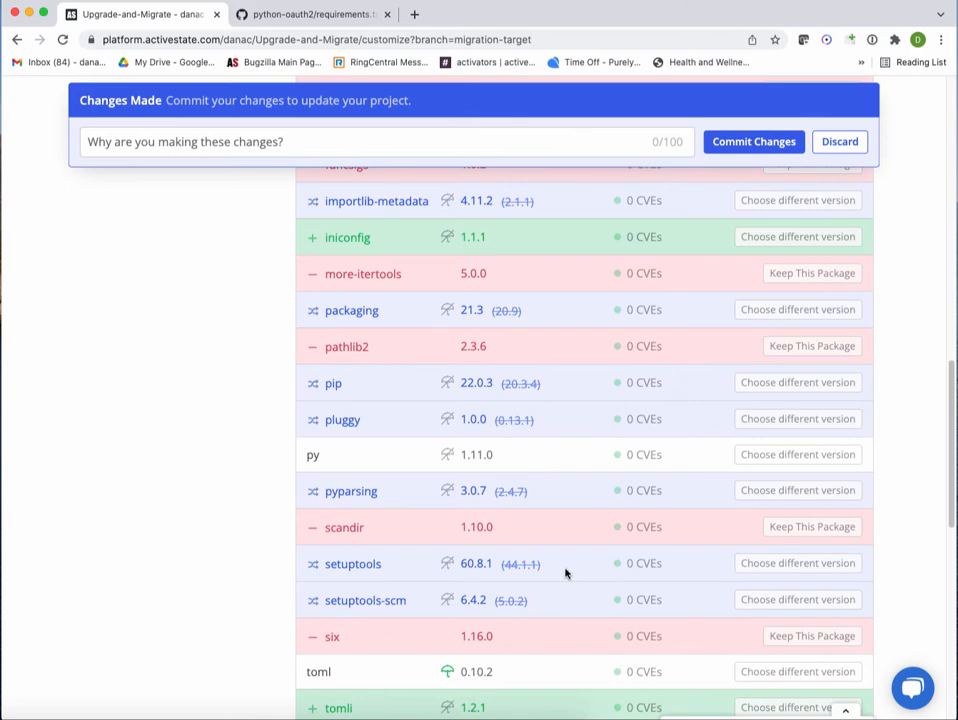
pyautogui.scroll(10, 565, 572)
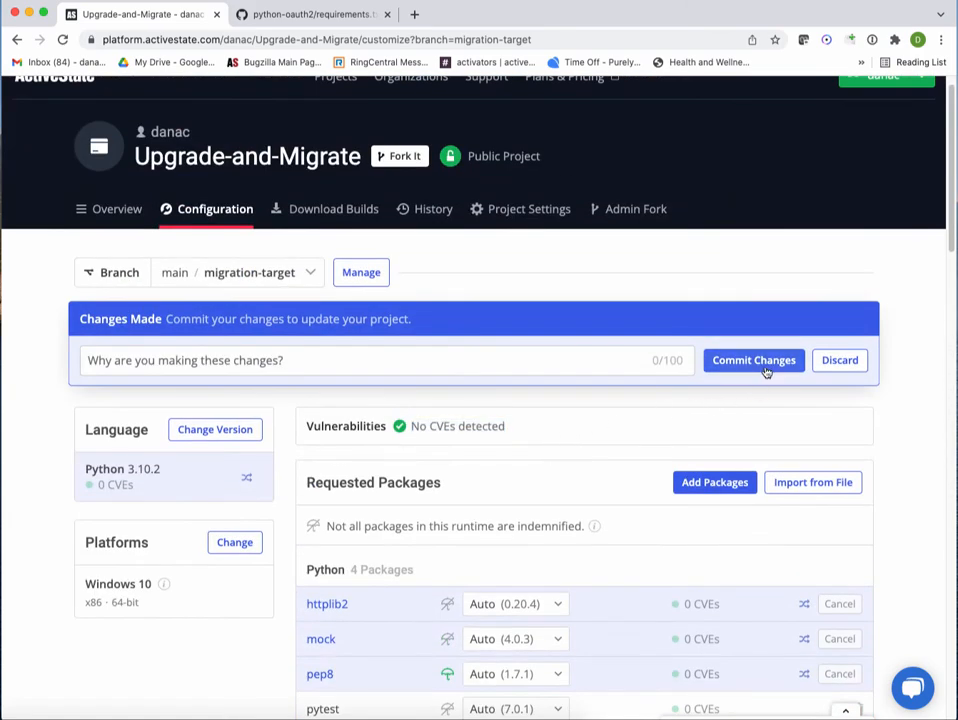
pyautogui.click(355, 358)
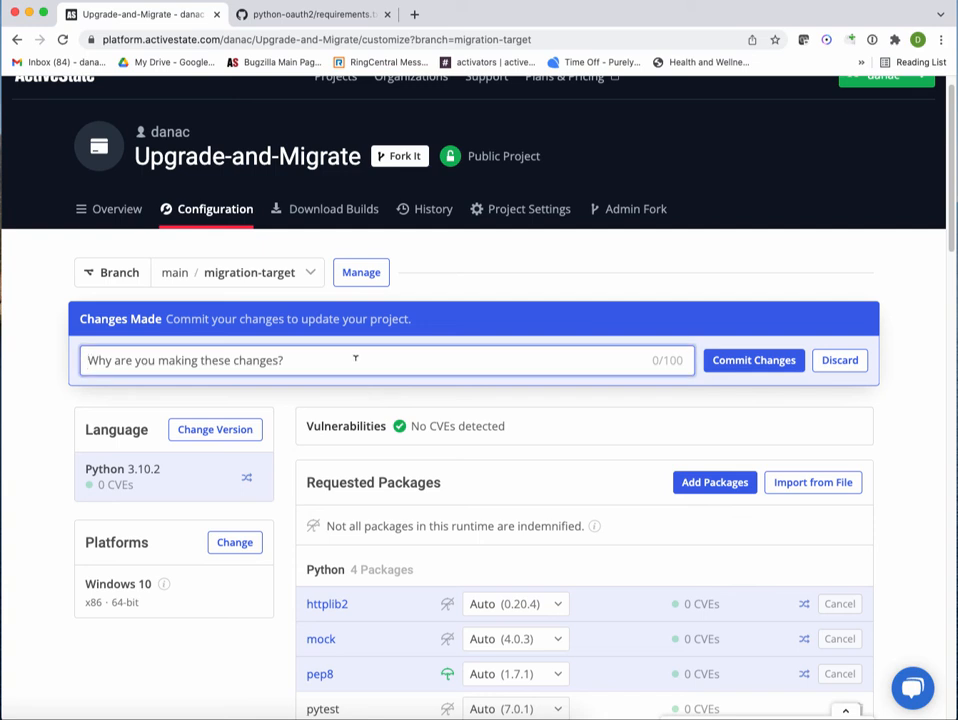
pyautogui.write('Migration target')
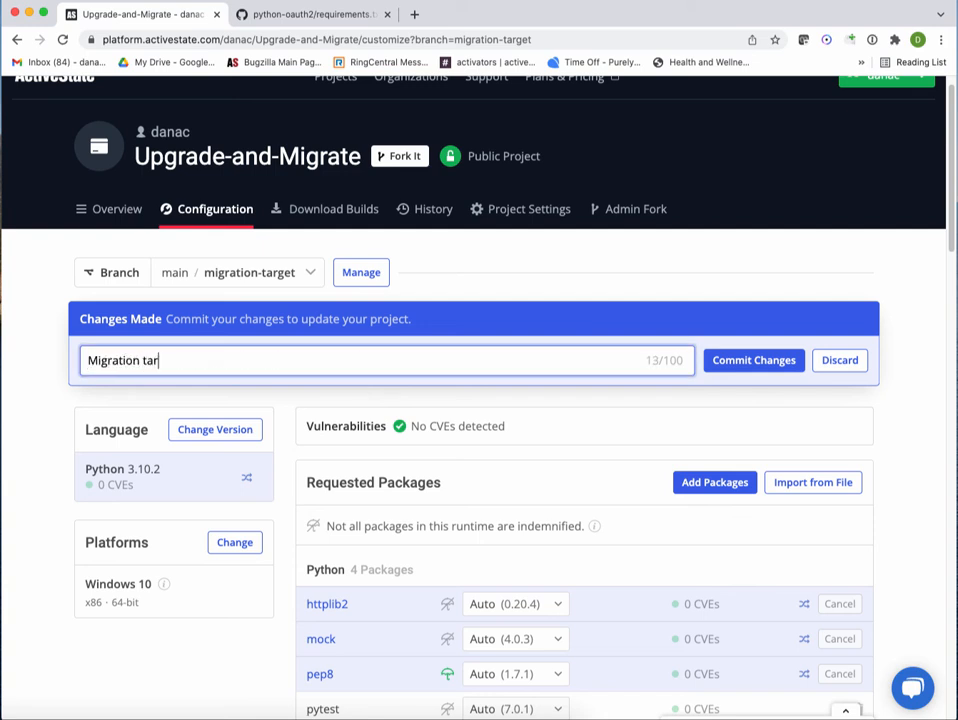
pyautogui.click(725, 359)
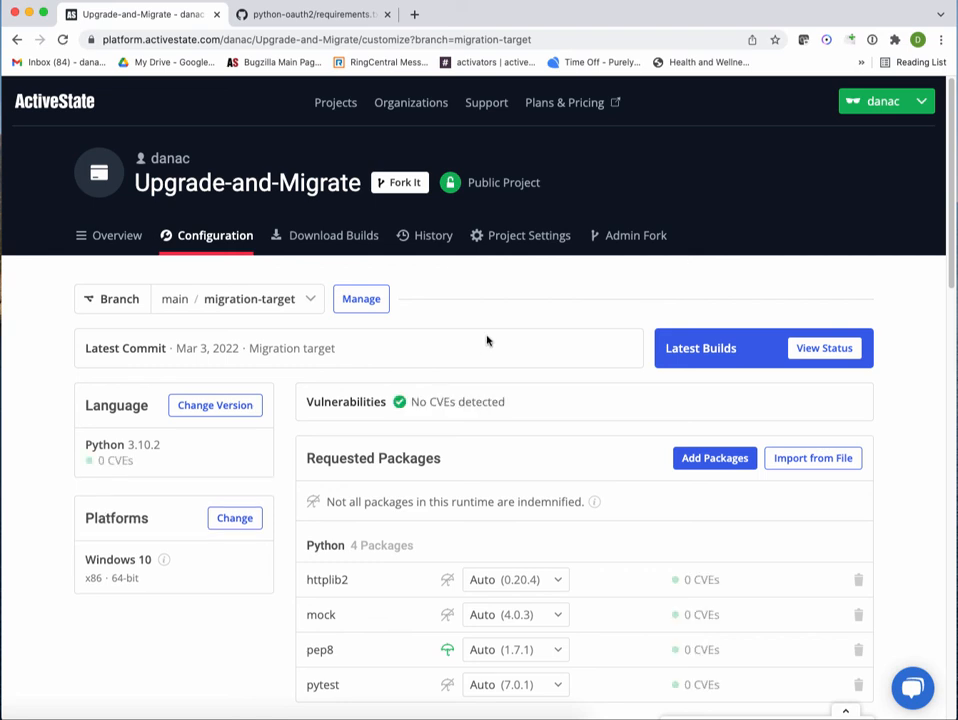
# - View the status of the branch's latest builds and copy the Windows 10 command-line install command
pyautogui.click(819, 353)
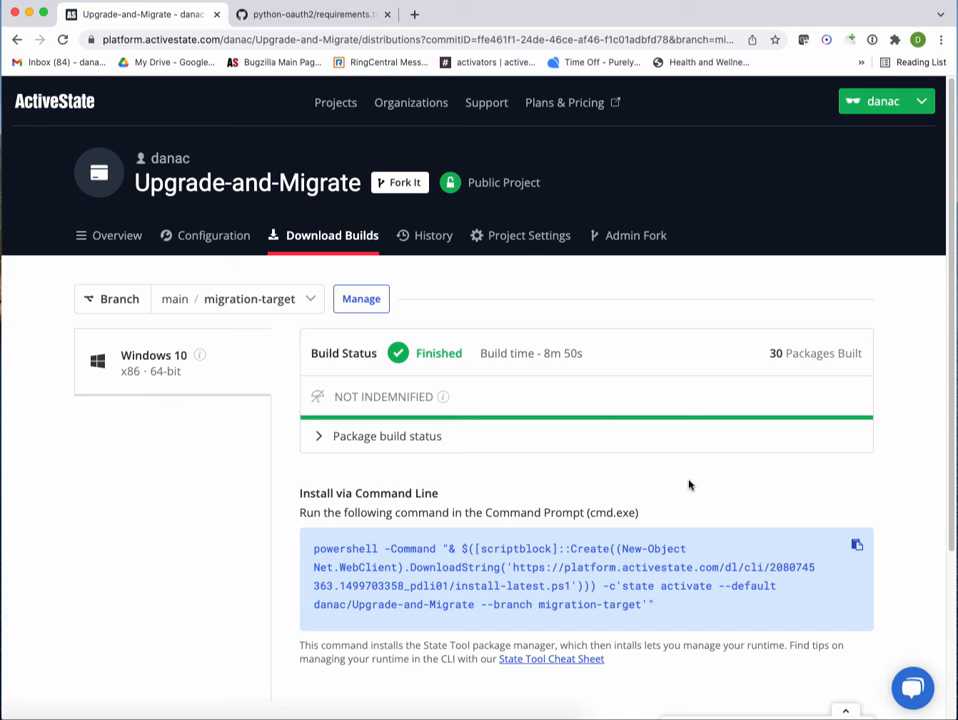
pyautogui.click(857, 548)
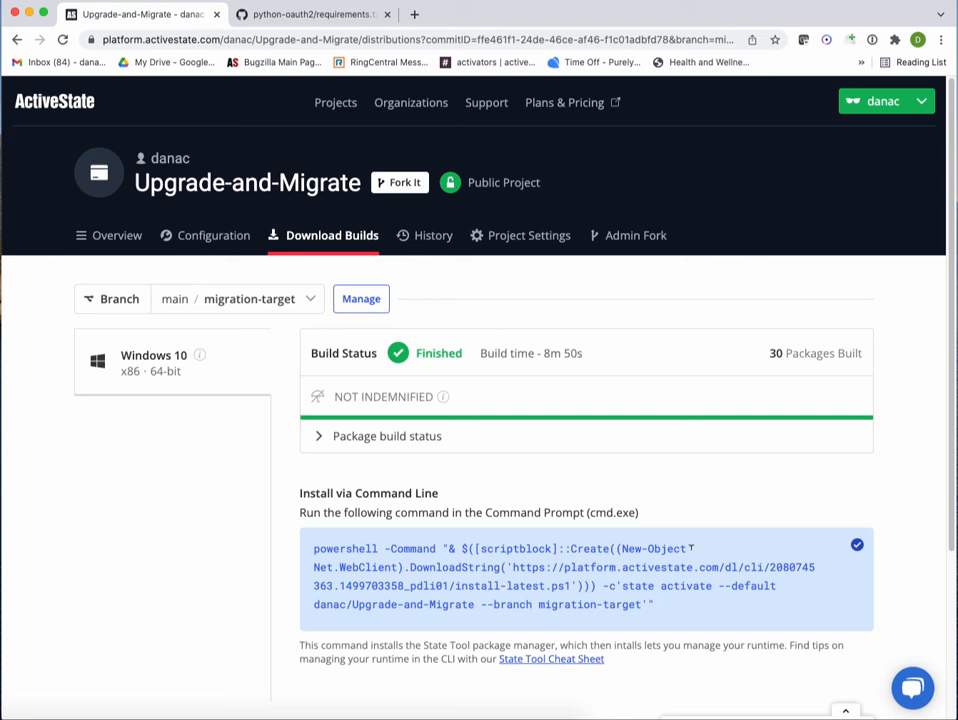